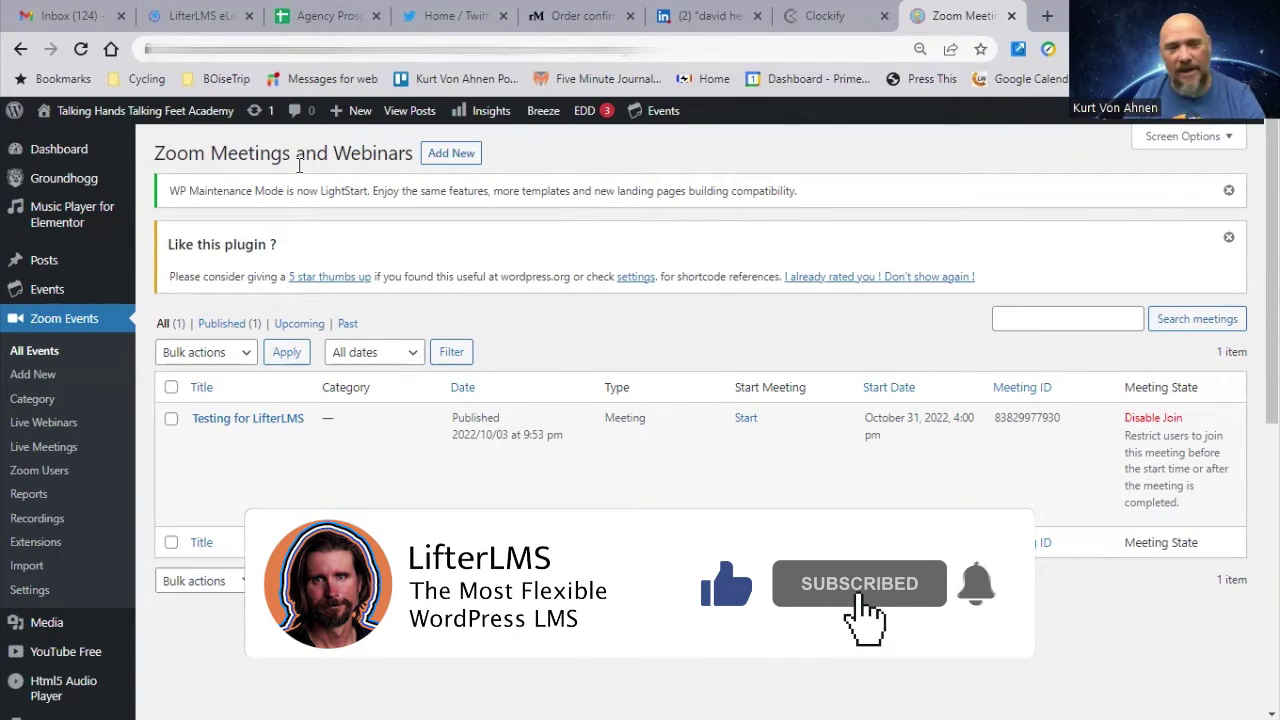
Choose Add New under Zoom Events to start a new Zoom meeting
click(40, 376)
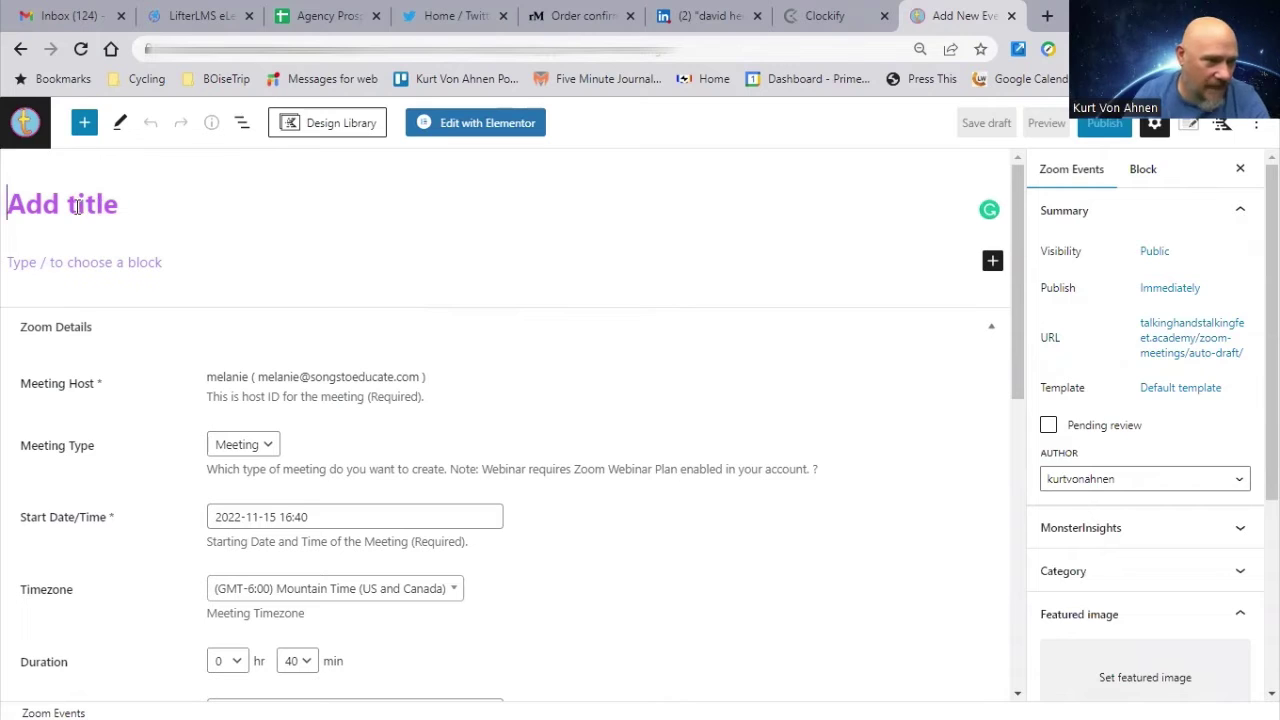
Title the meeting 'LifterLMS Test for video', correcting the typed 'Lifter Test'
text(Lifter)
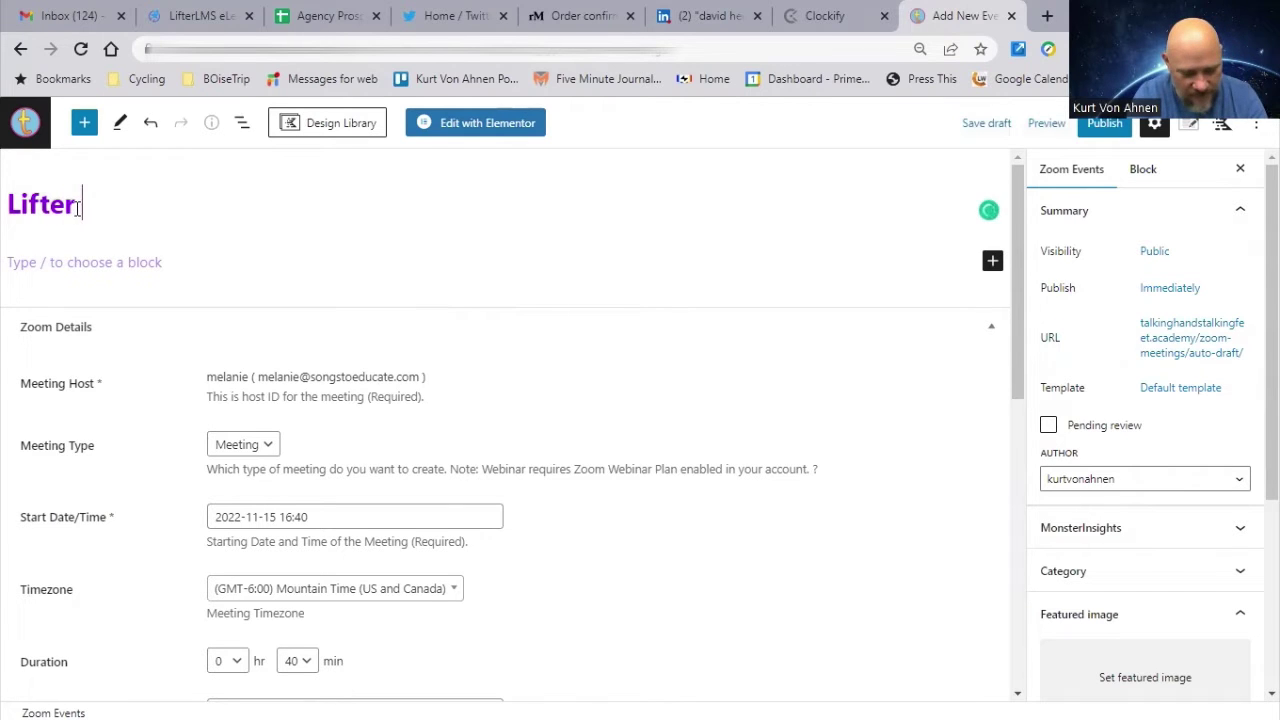
text( Test)
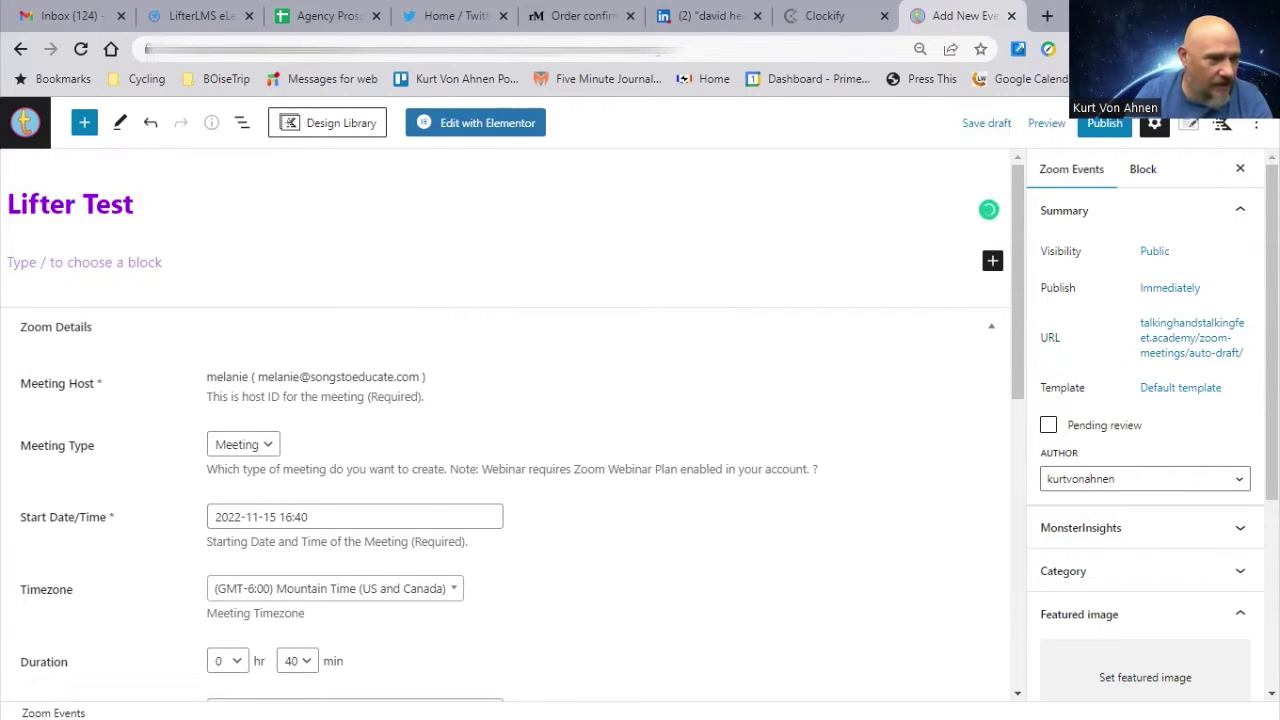
click(82, 210)
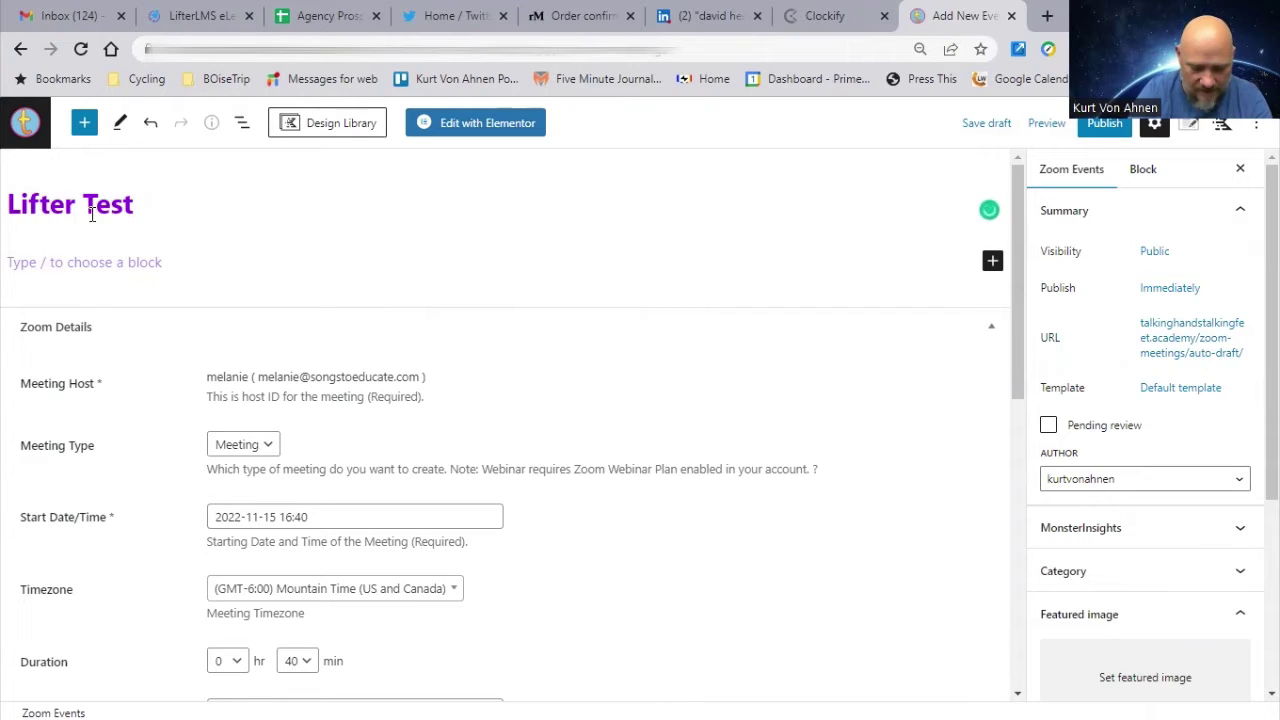
text(LMS)
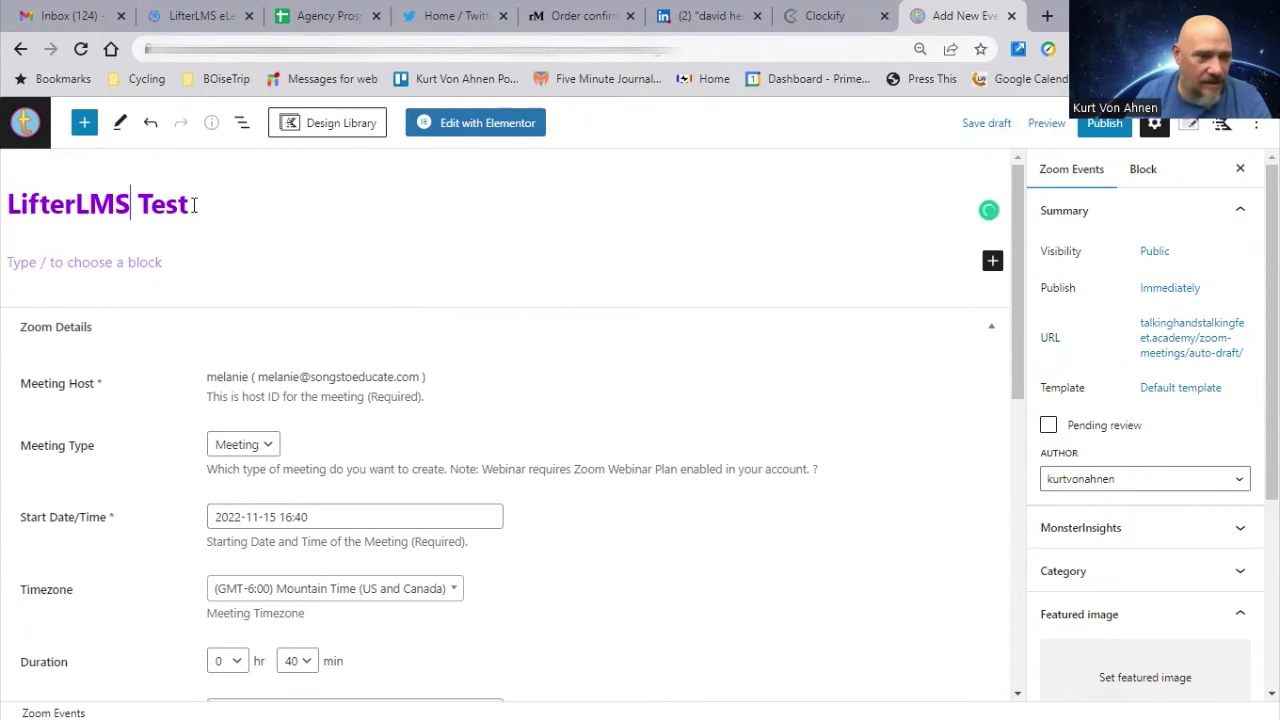
click(211, 208)
text(for video)
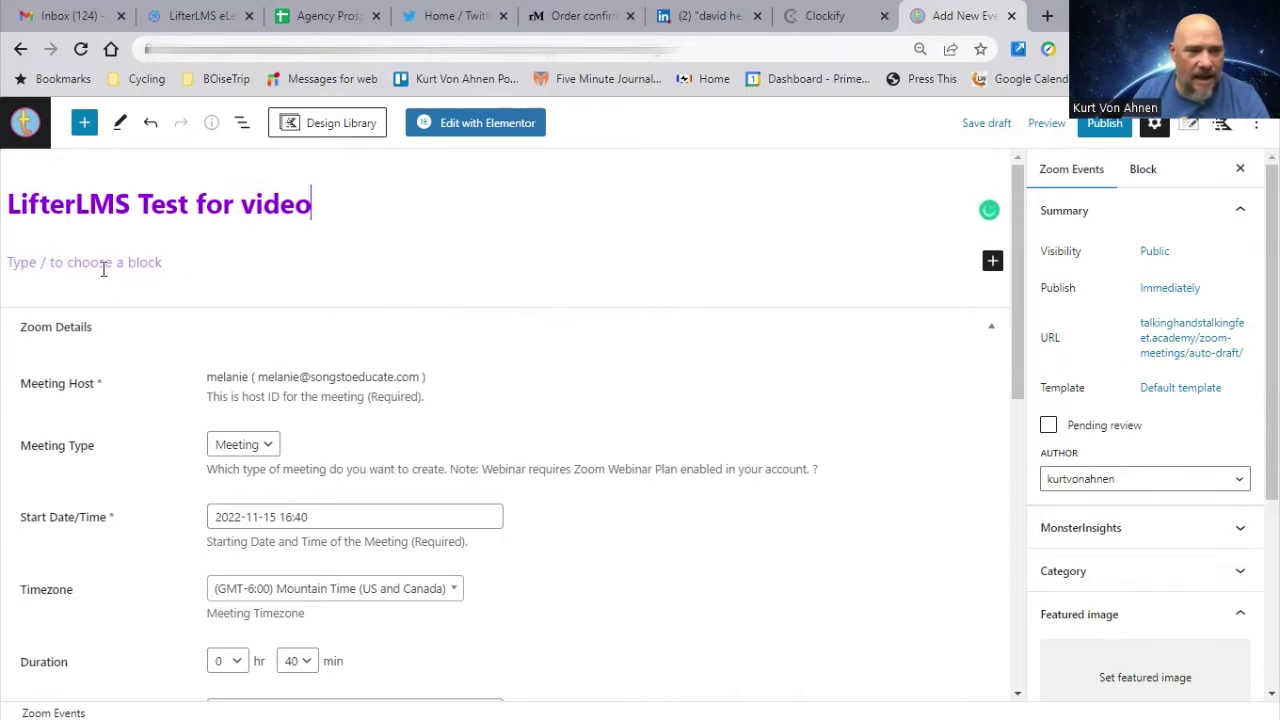
click(194, 270)
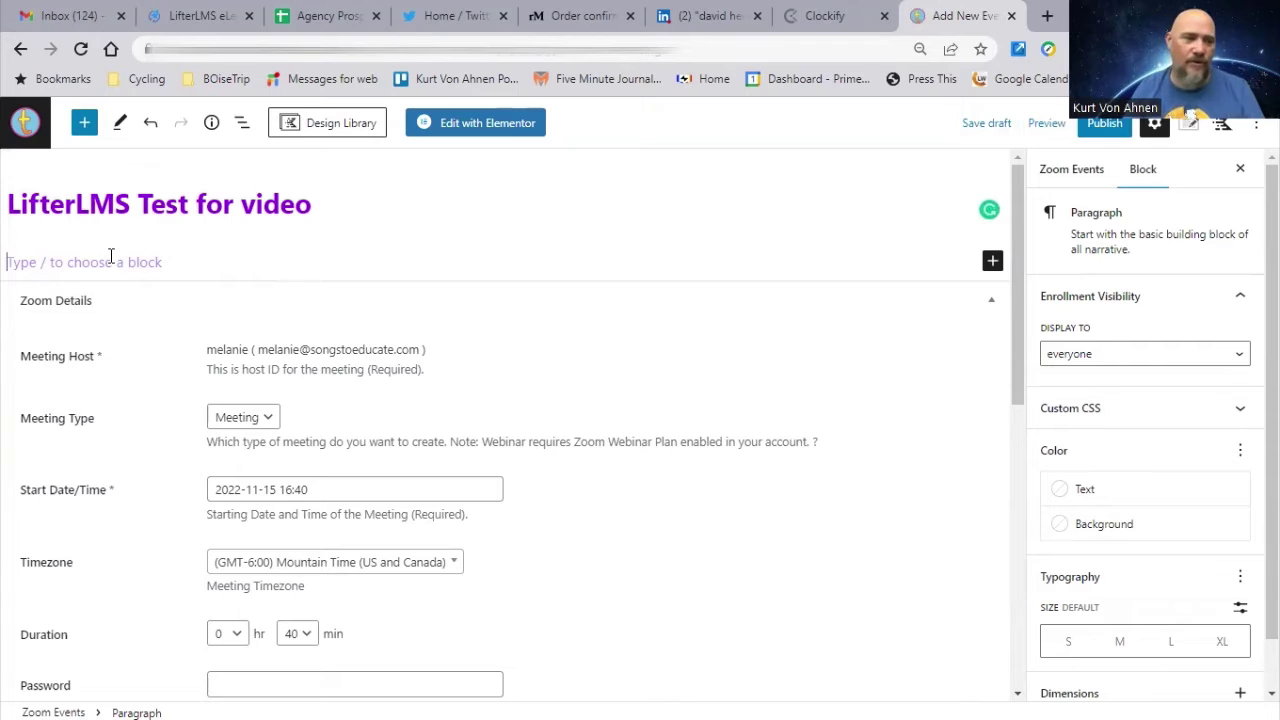
Insert an Image block and upload Agency Growth Short.png into it
click(992, 261)
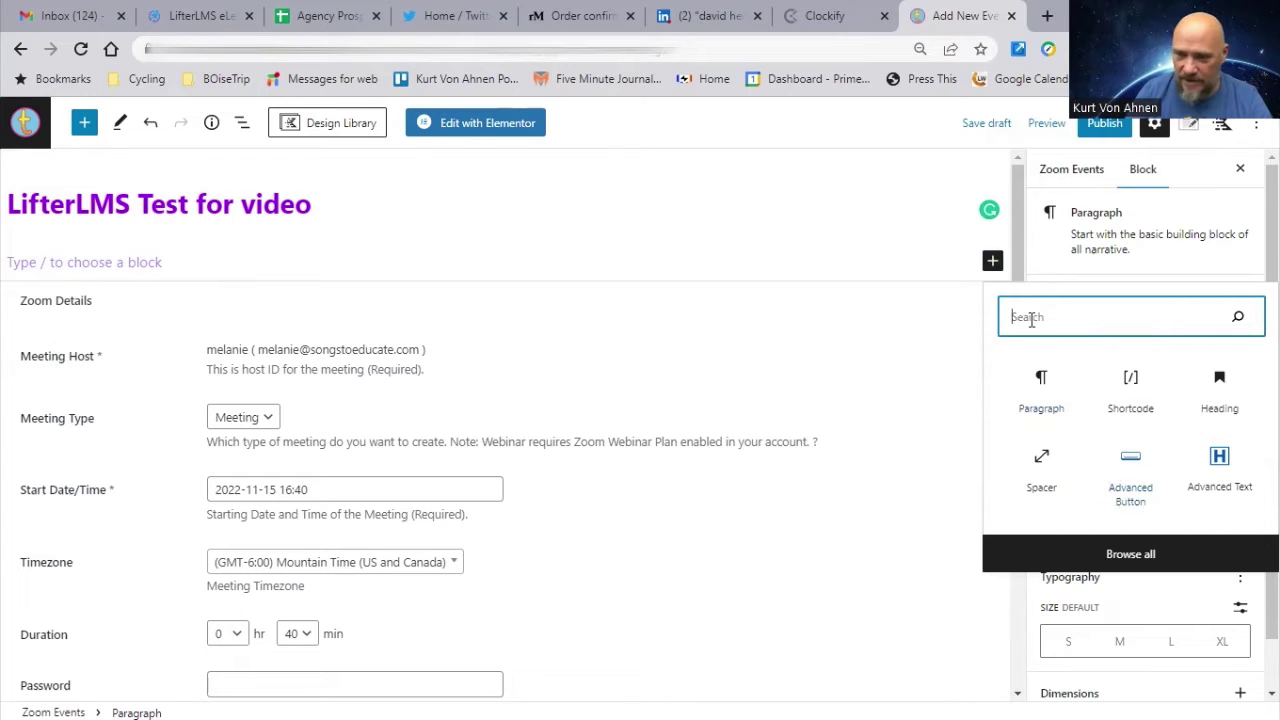
text(image)
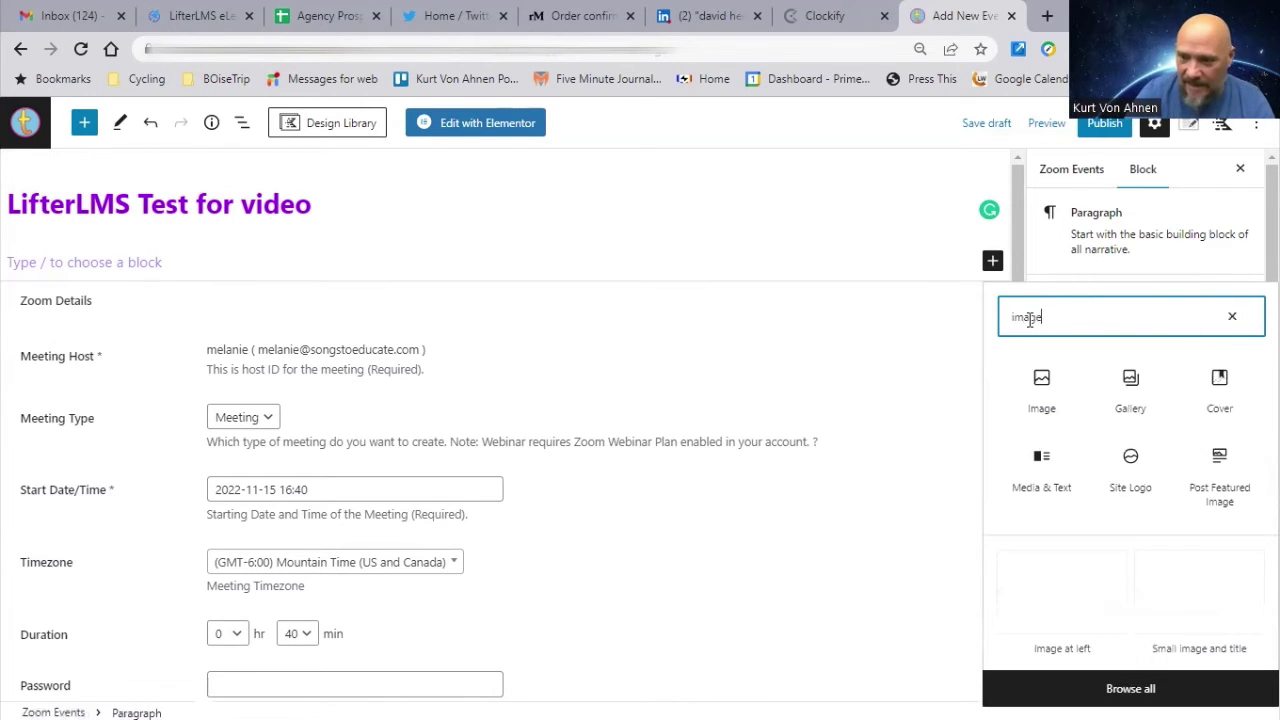
key(Escape)
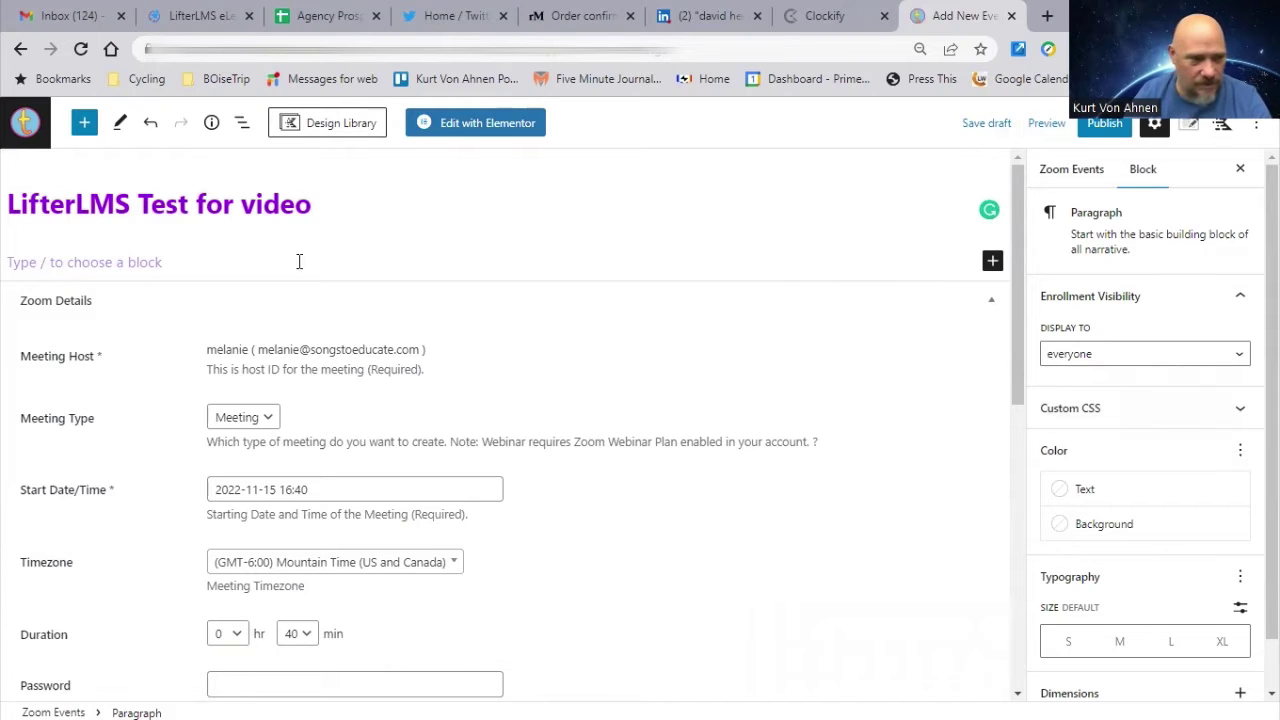
click(992, 260)
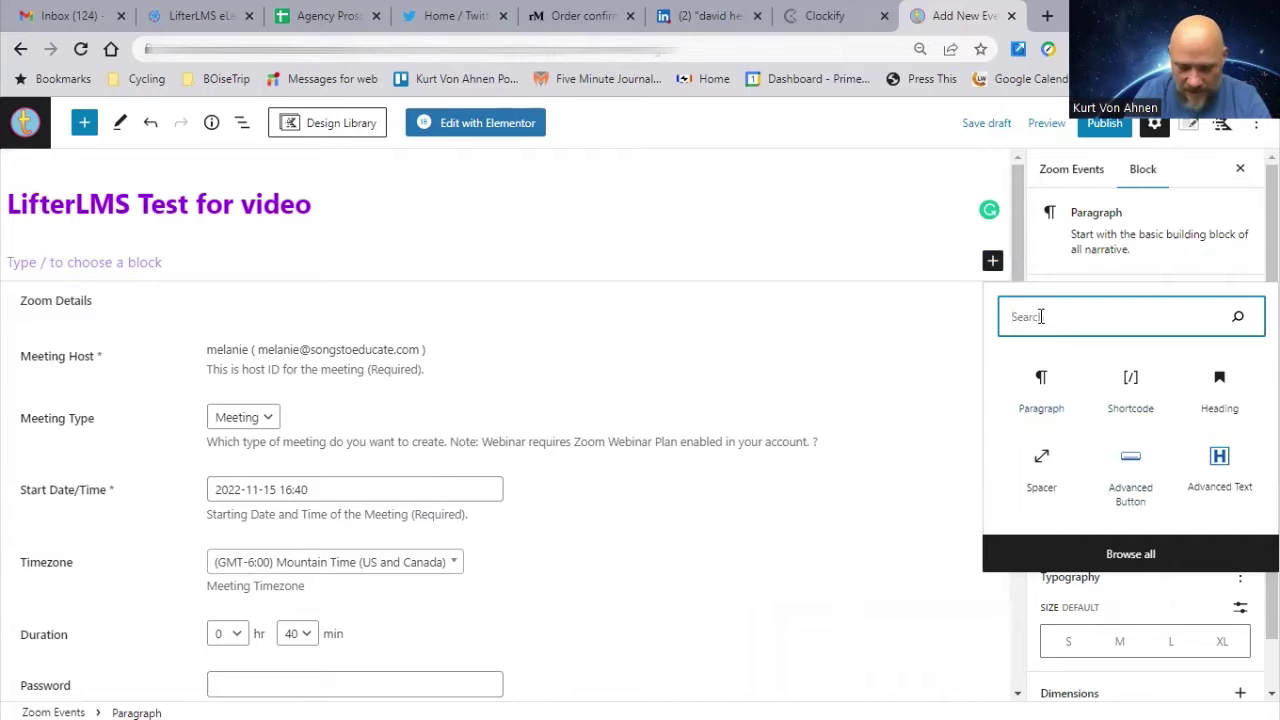
text(image)
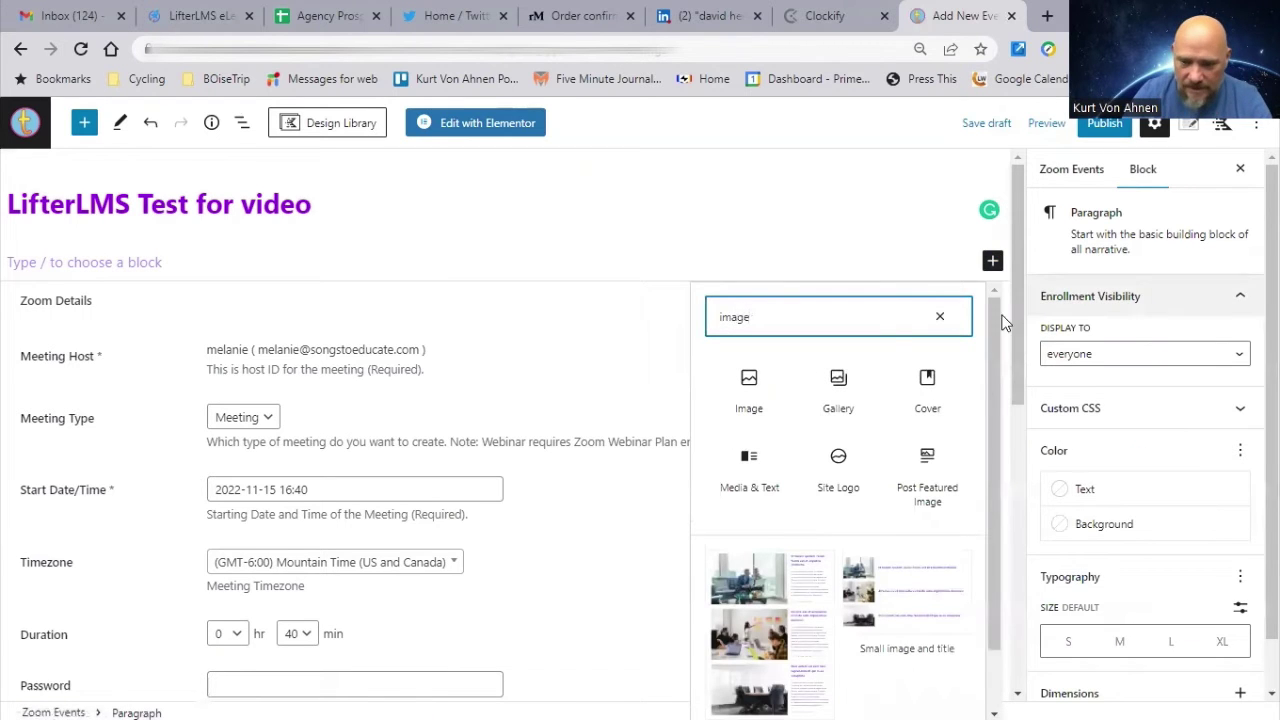
click(750, 385)
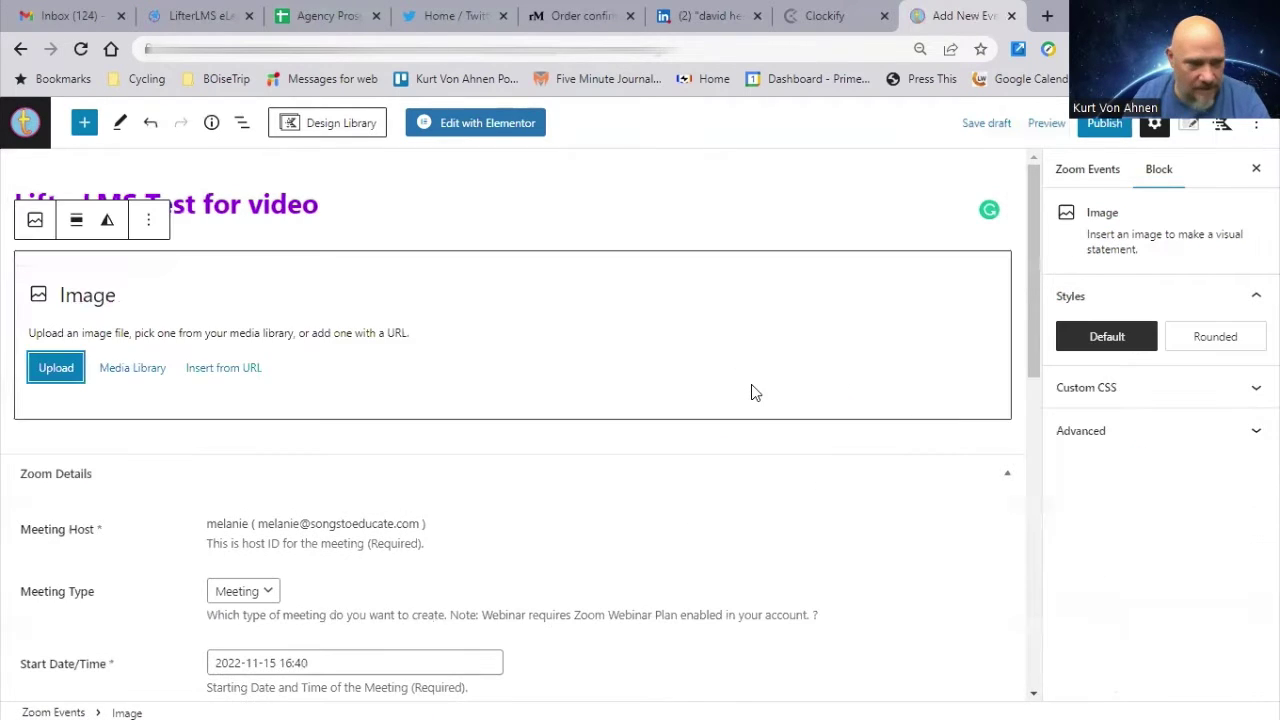
click(58, 370)
scroll(448, 247, down, 2)
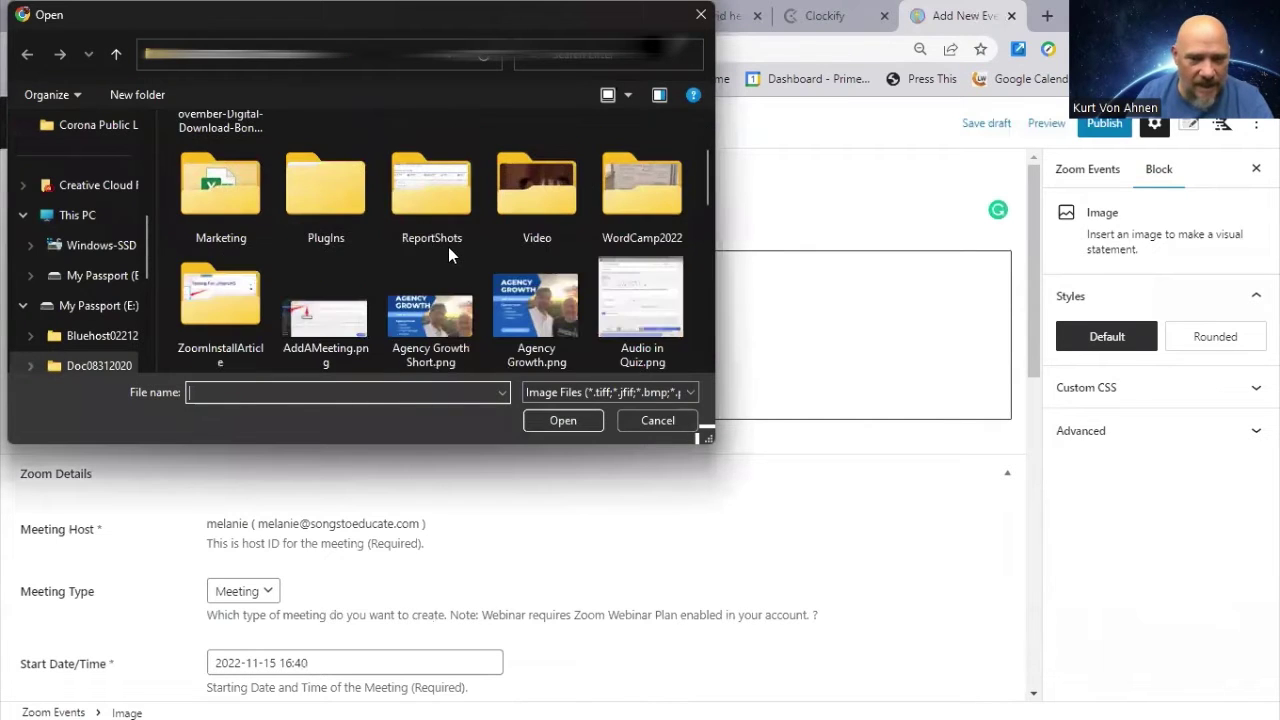
click(433, 312)
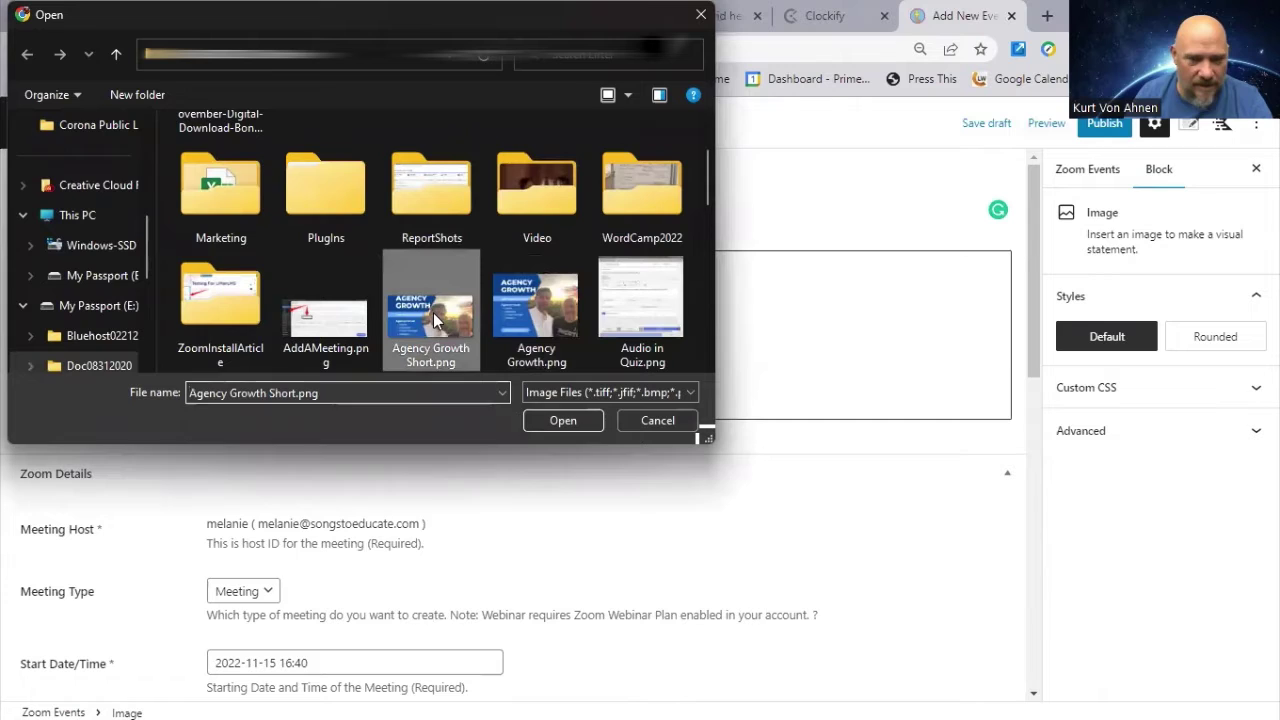
click(566, 420)
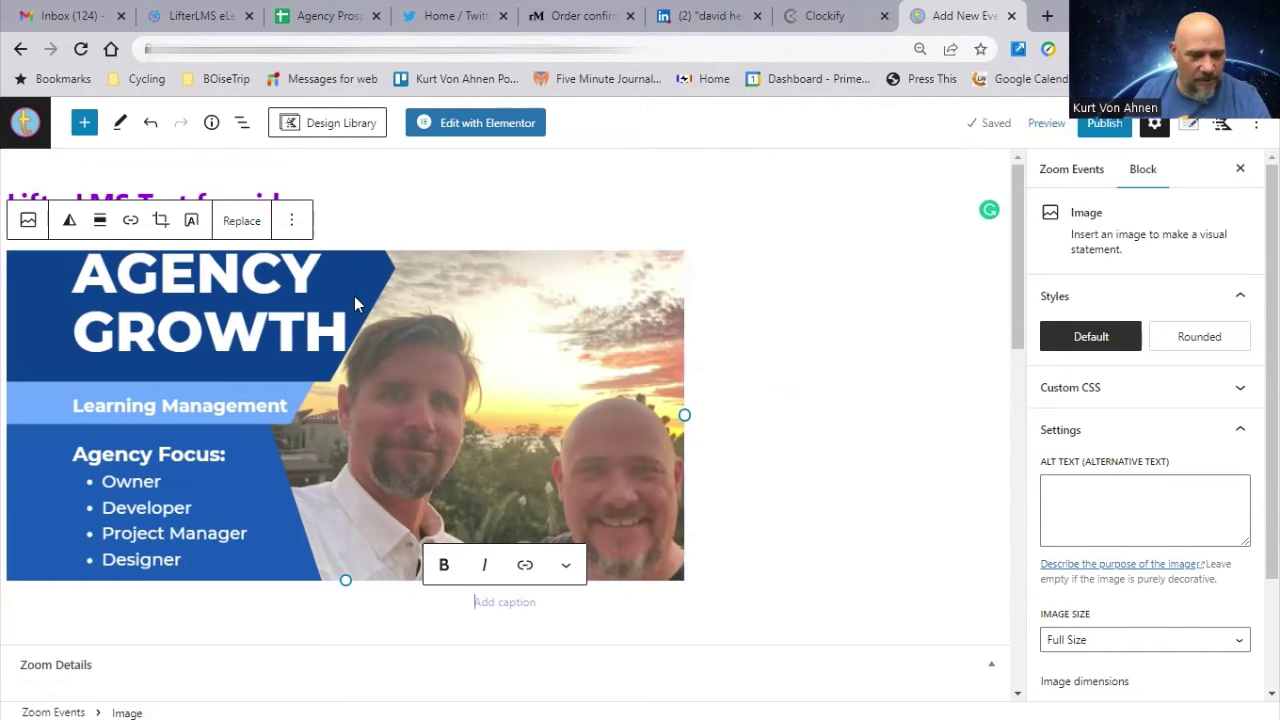
scroll(354, 296, down, 5)
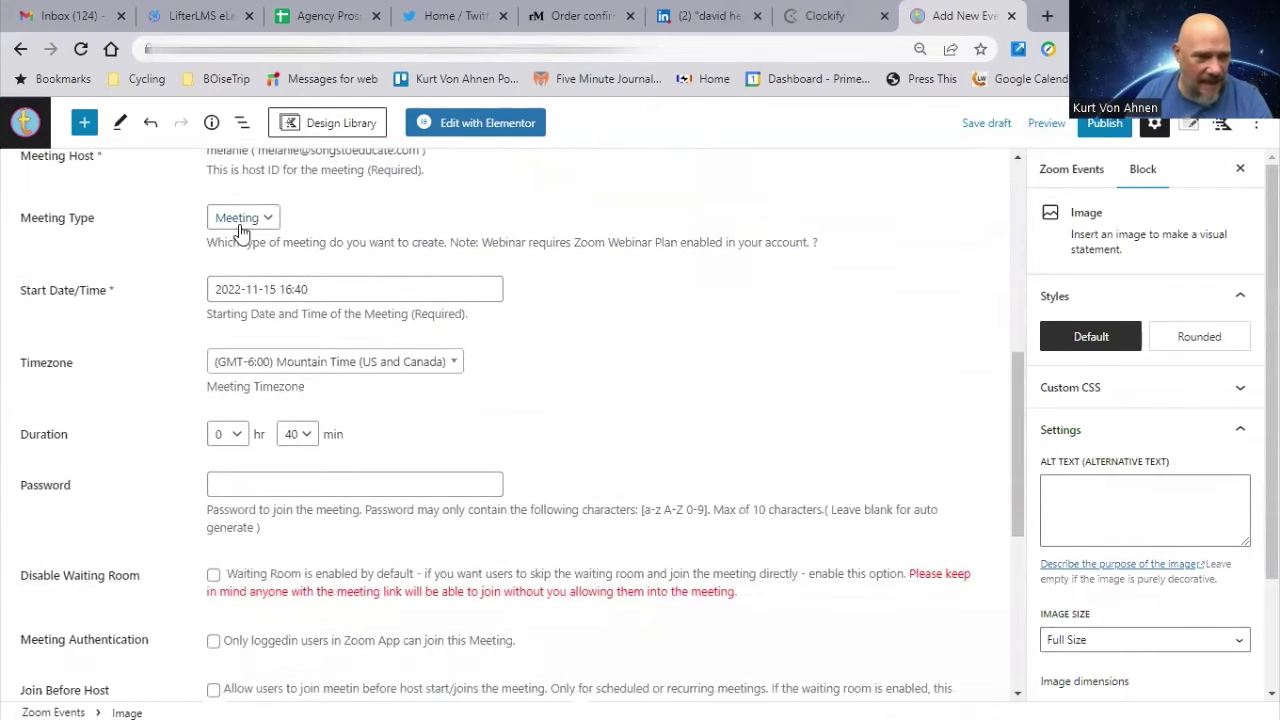
click(261, 292)
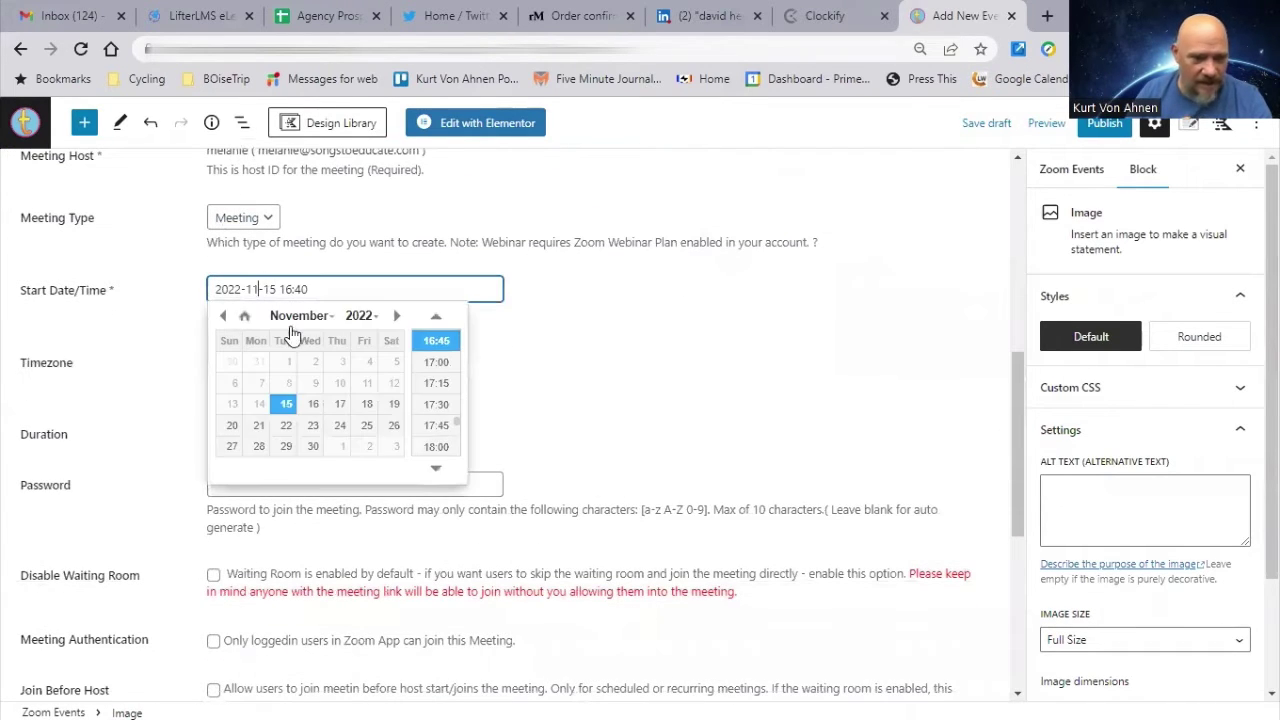
click(392, 410)
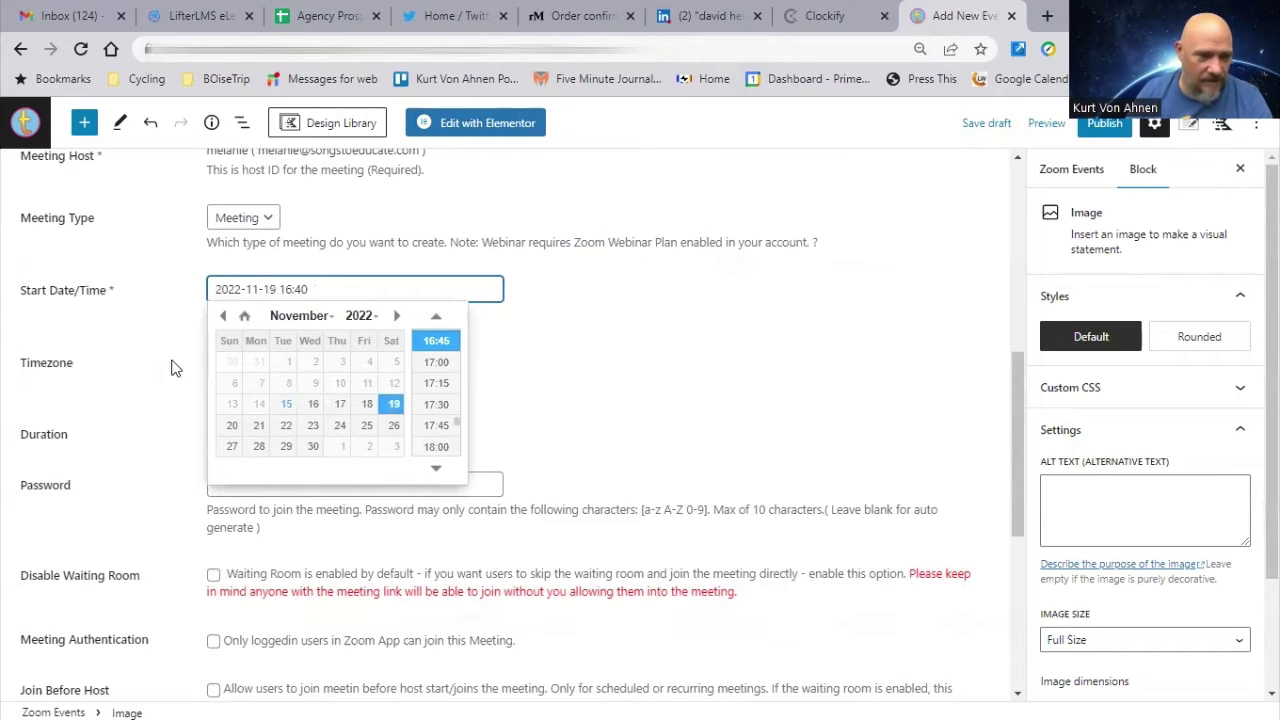
click(440, 404)
click(456, 362)
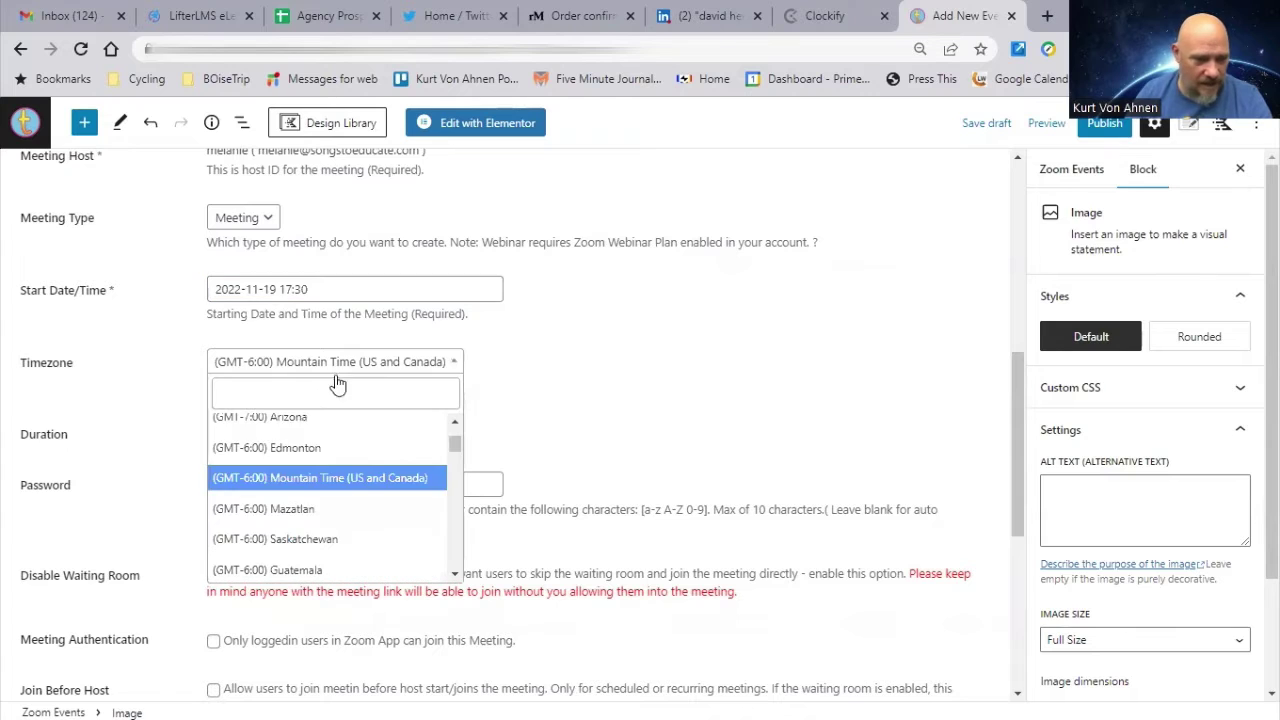
scroll(322, 511, up, 1)
scroll(322, 511, up, 2)
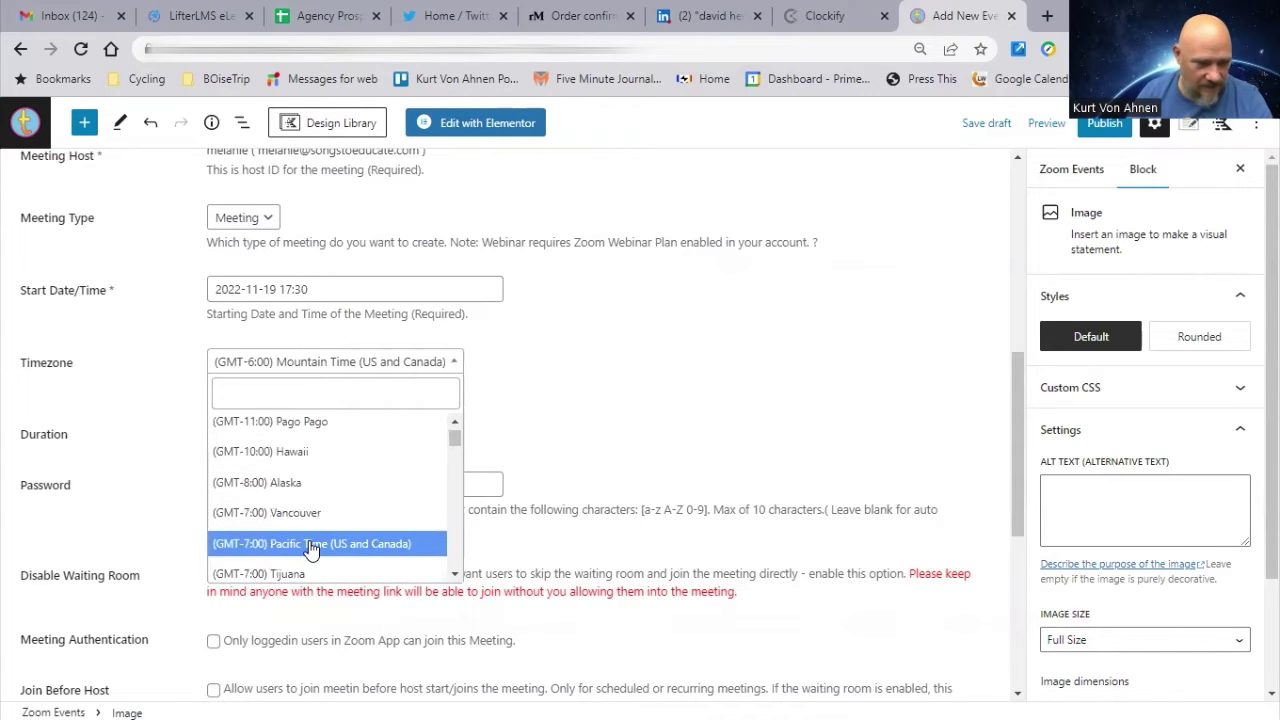
click(316, 543)
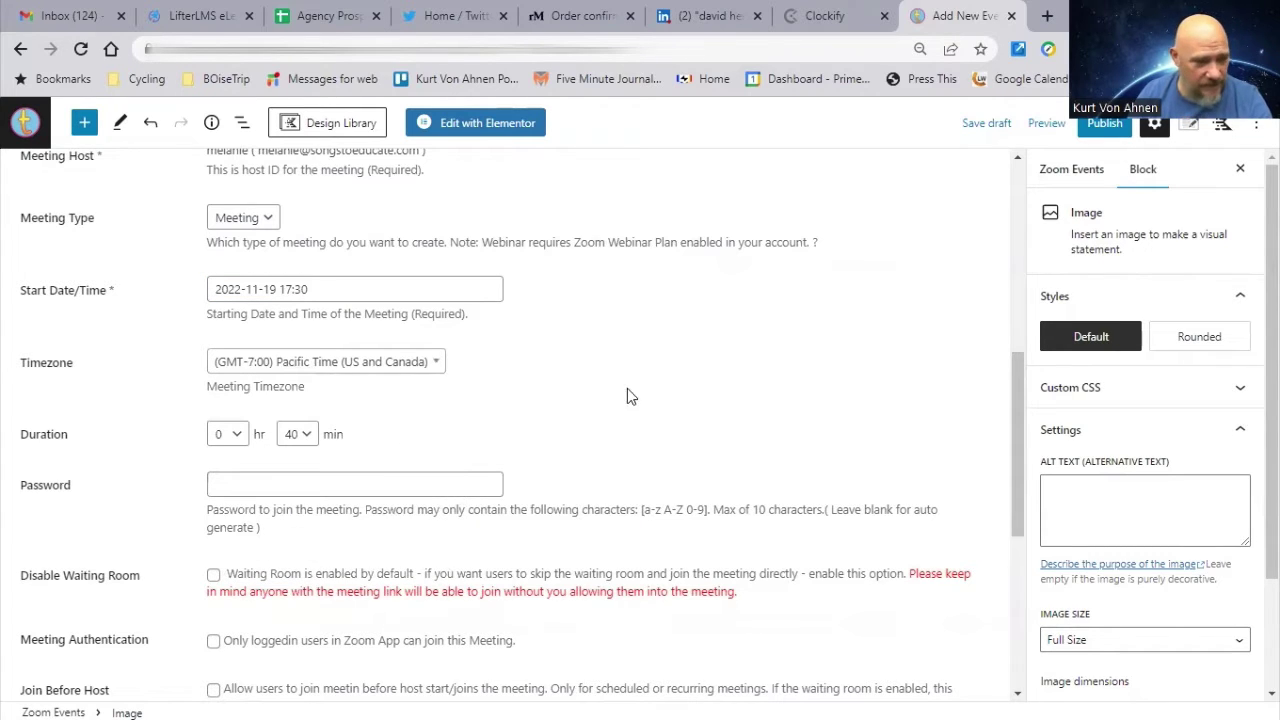
Set the duration to 1 hr 0 min and Auto Recording to Local
scroll(627, 390, down, 1)
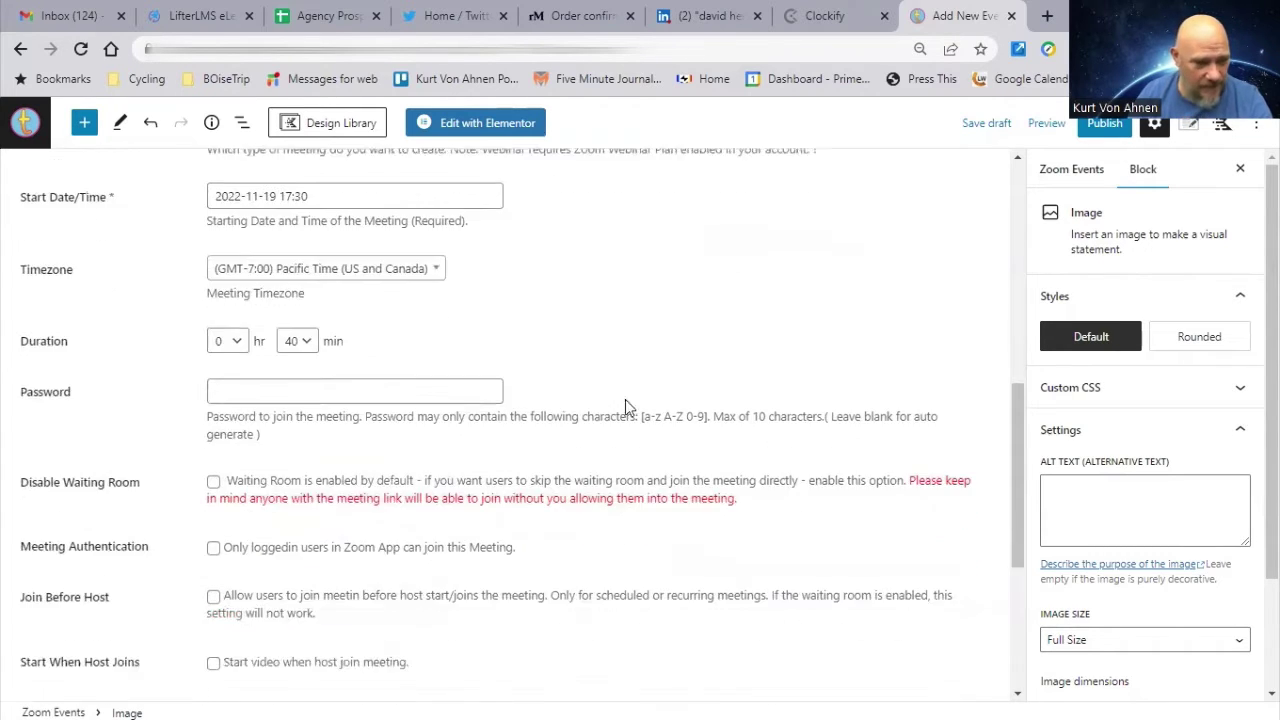
click(229, 340)
click(228, 380)
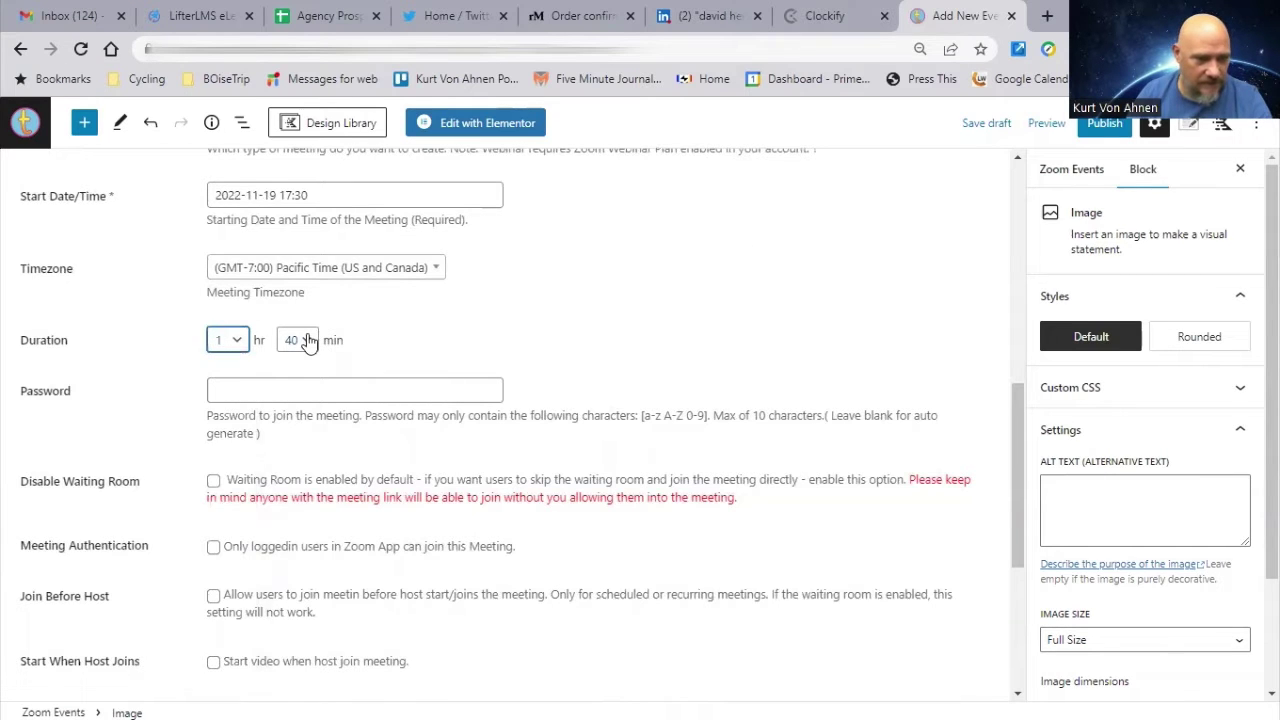
click(306, 341)
click(300, 363)
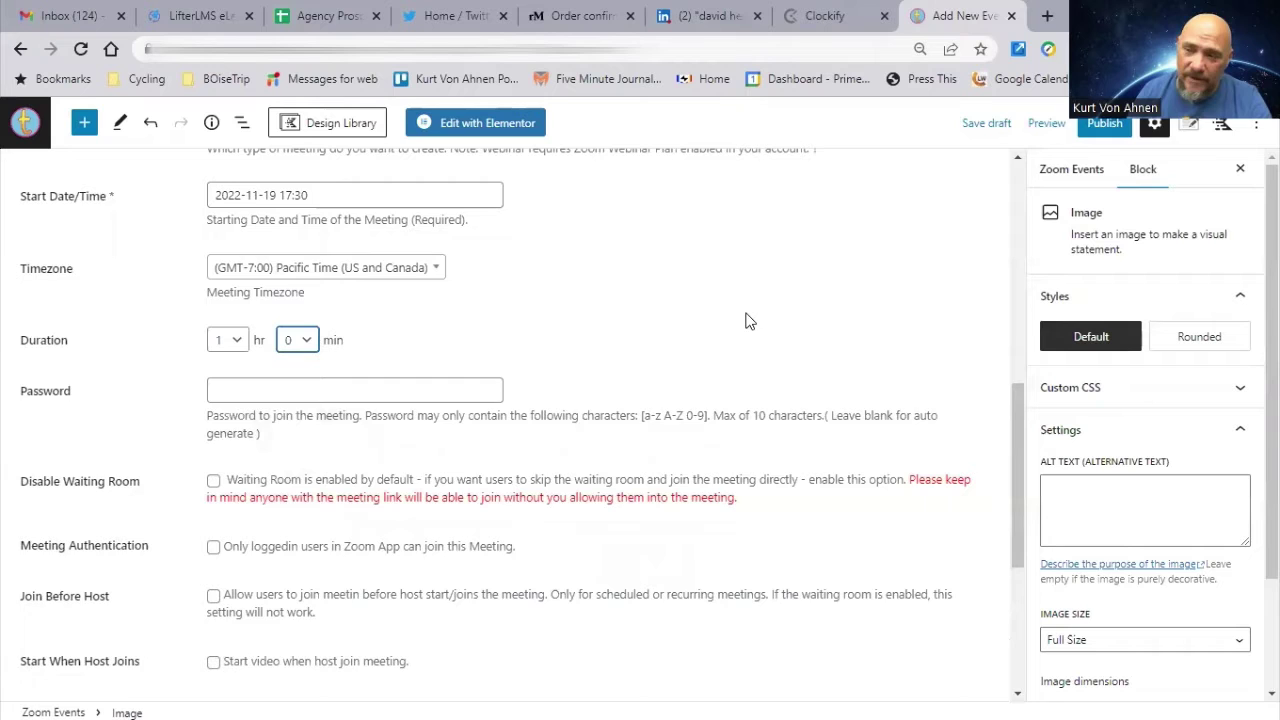
scroll(738, 327, down, 4)
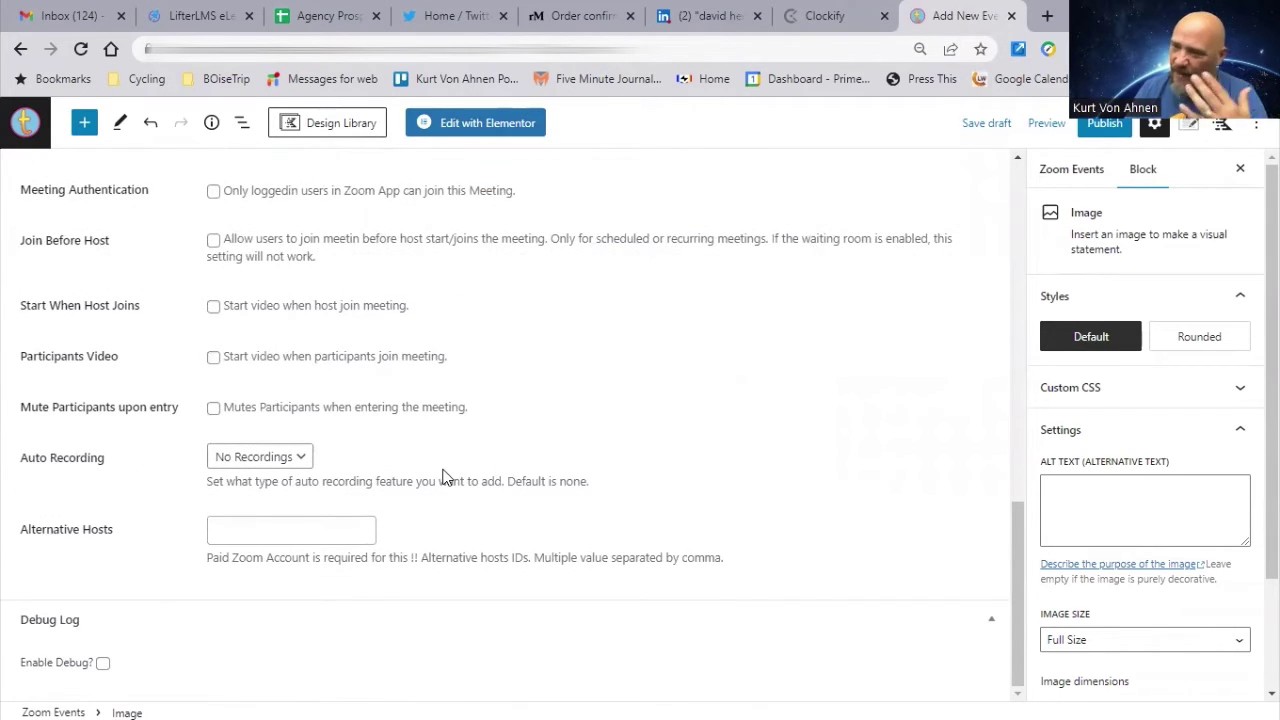
click(303, 460)
click(258, 497)
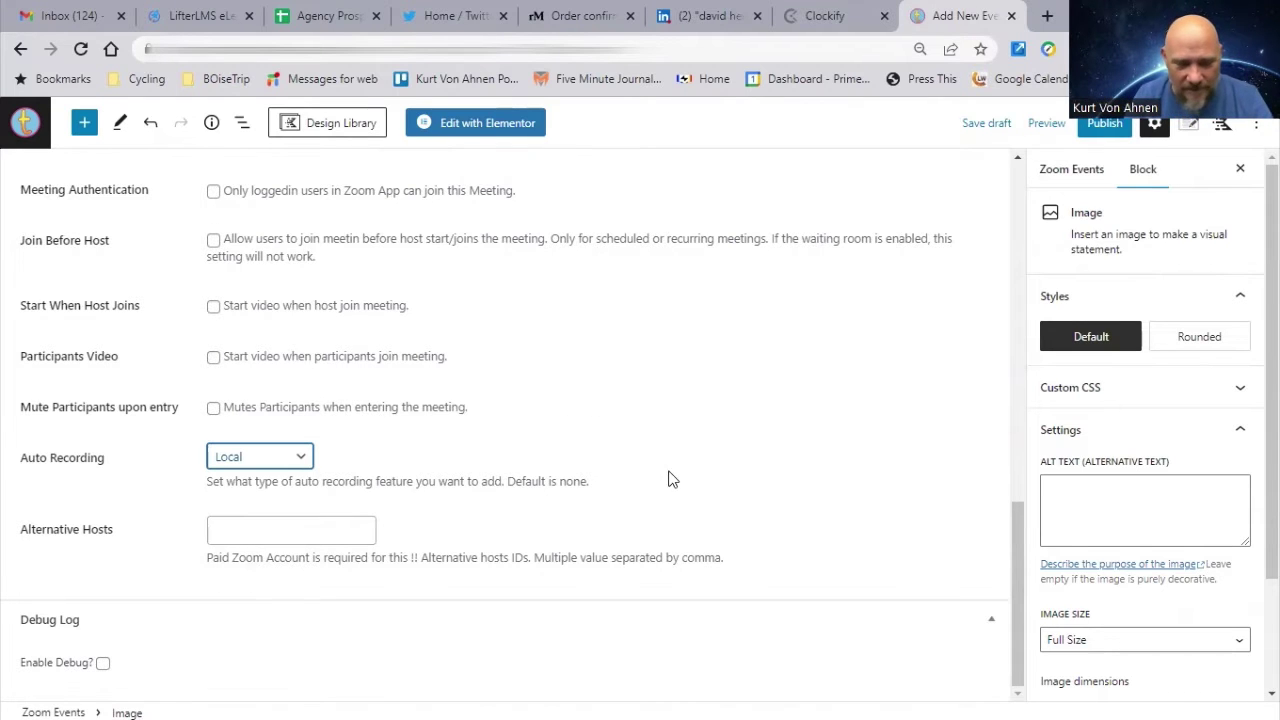
Publish the LifterLMS Test for video post and copy its Zoom Events address
scroll(711, 477, up, 10)
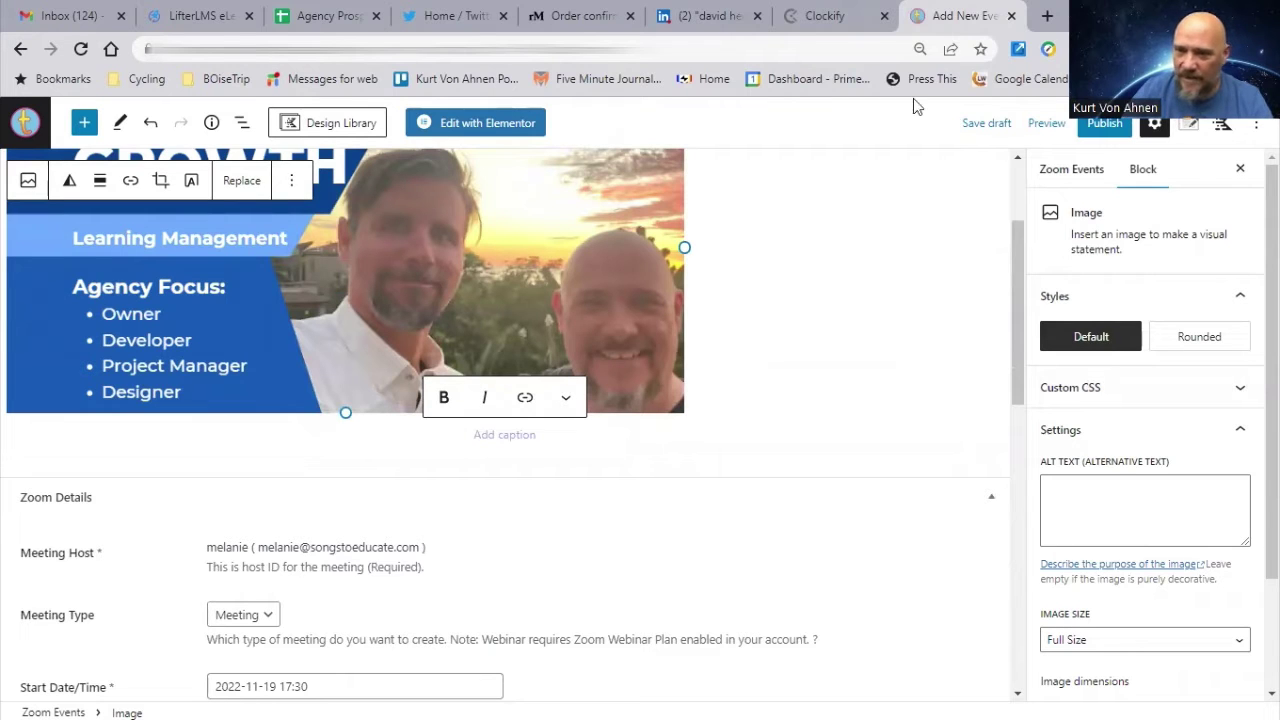
click(1102, 126)
click(1085, 124)
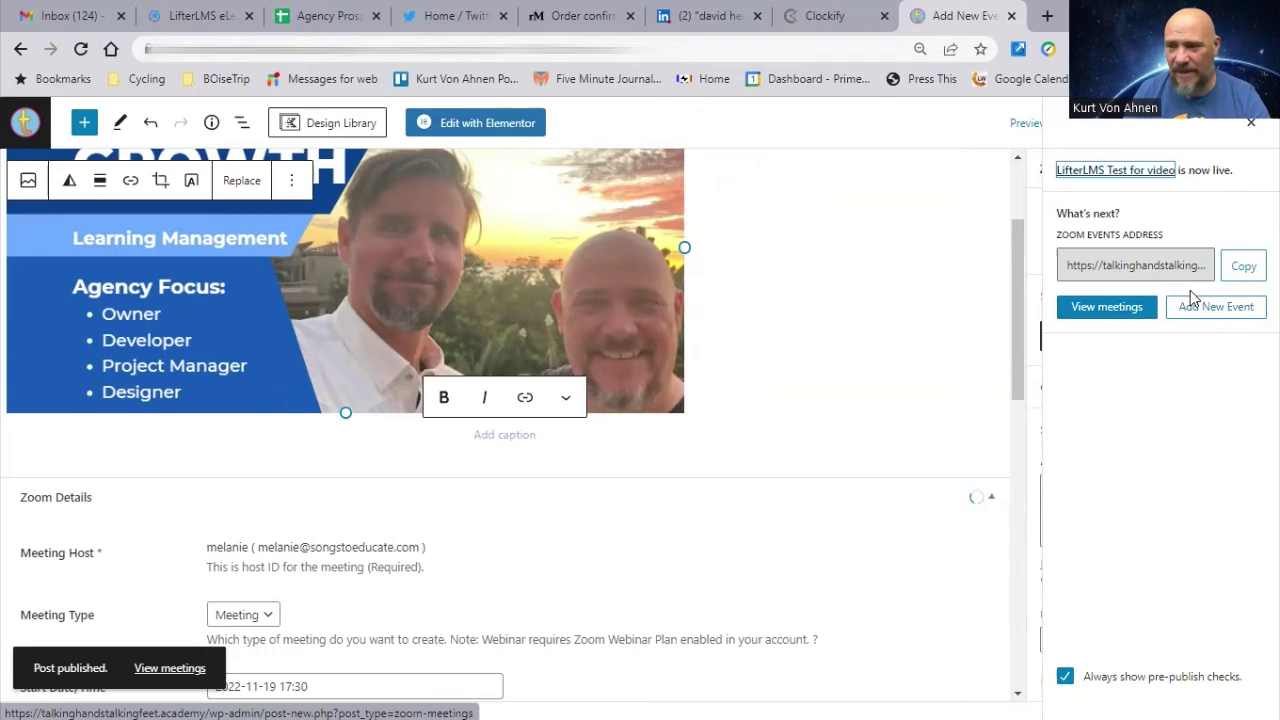
click(1250, 270)
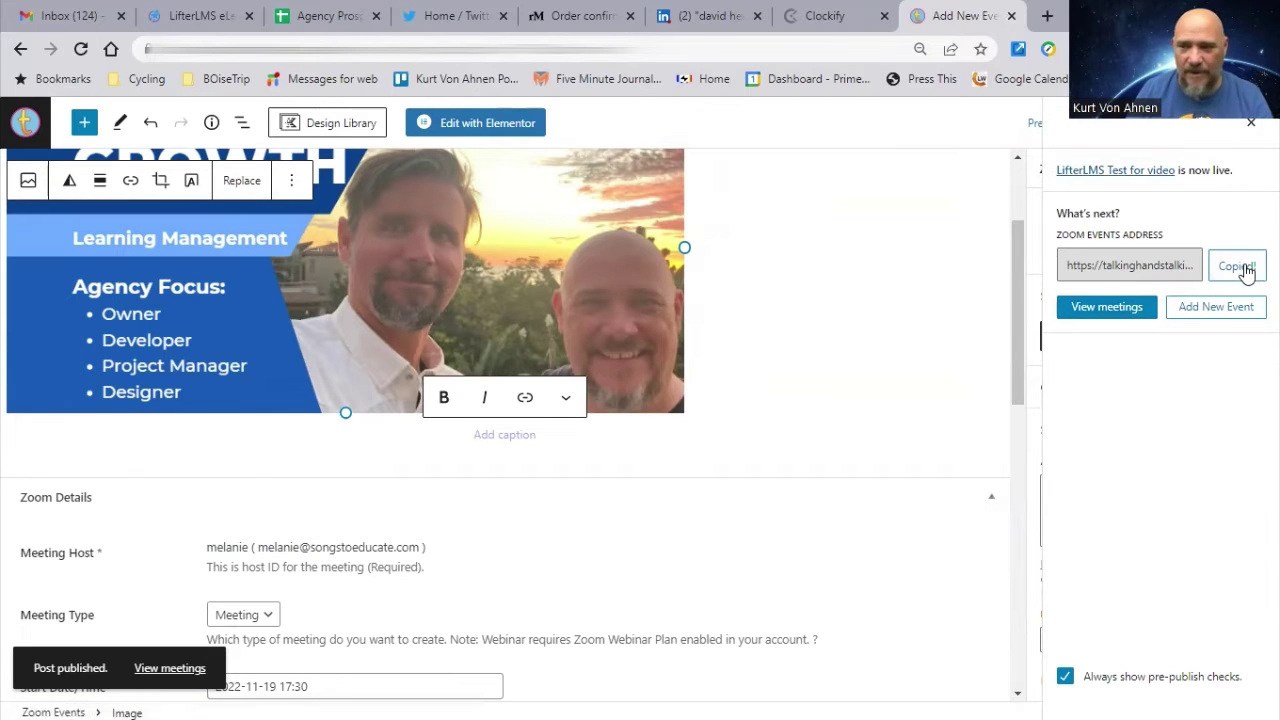
Load the copied meeting URL in a new tab and review its details and join buttons
click(1047, 16)
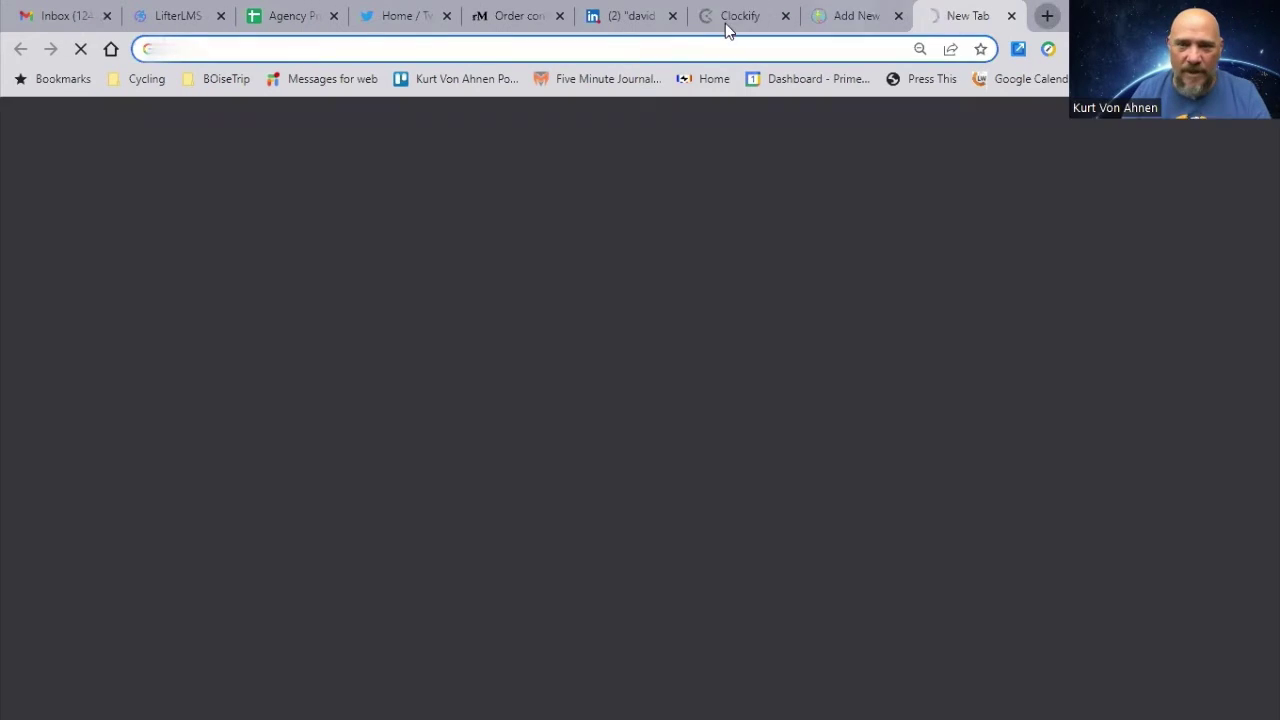
click(690, 47)
key(ctrl+v)
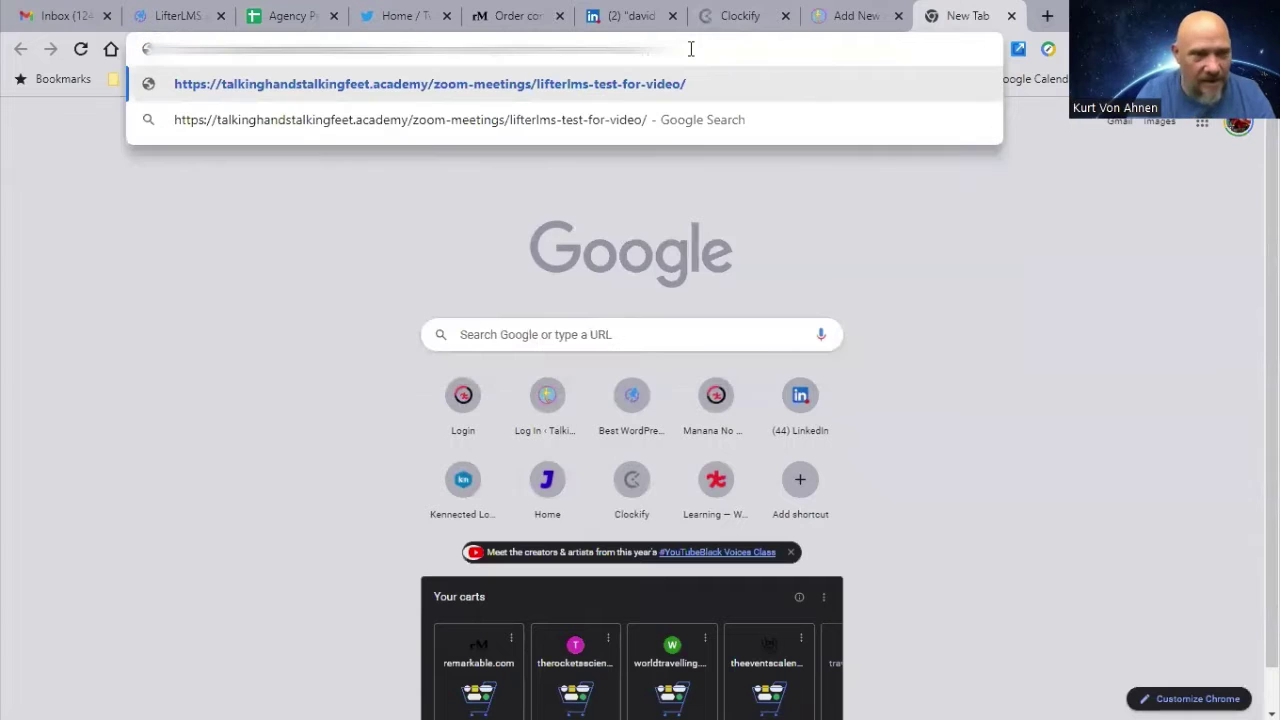
key(Return)
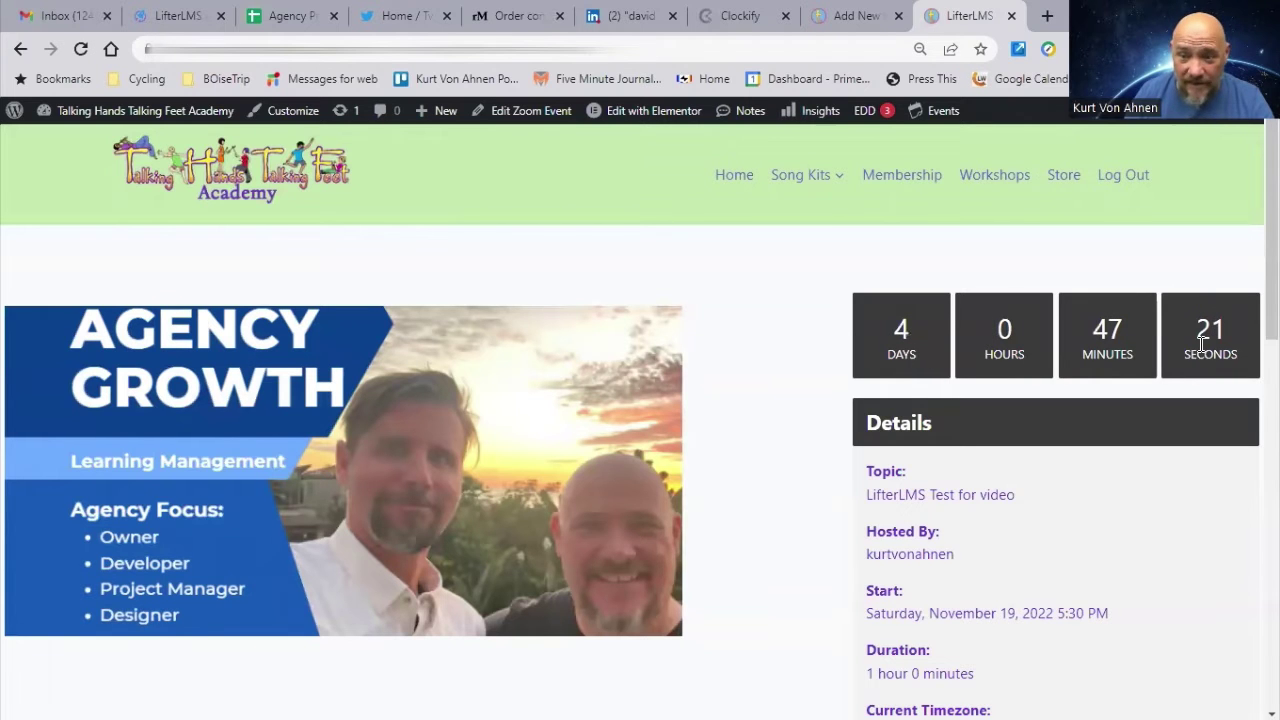
scroll(909, 537, down, 3)
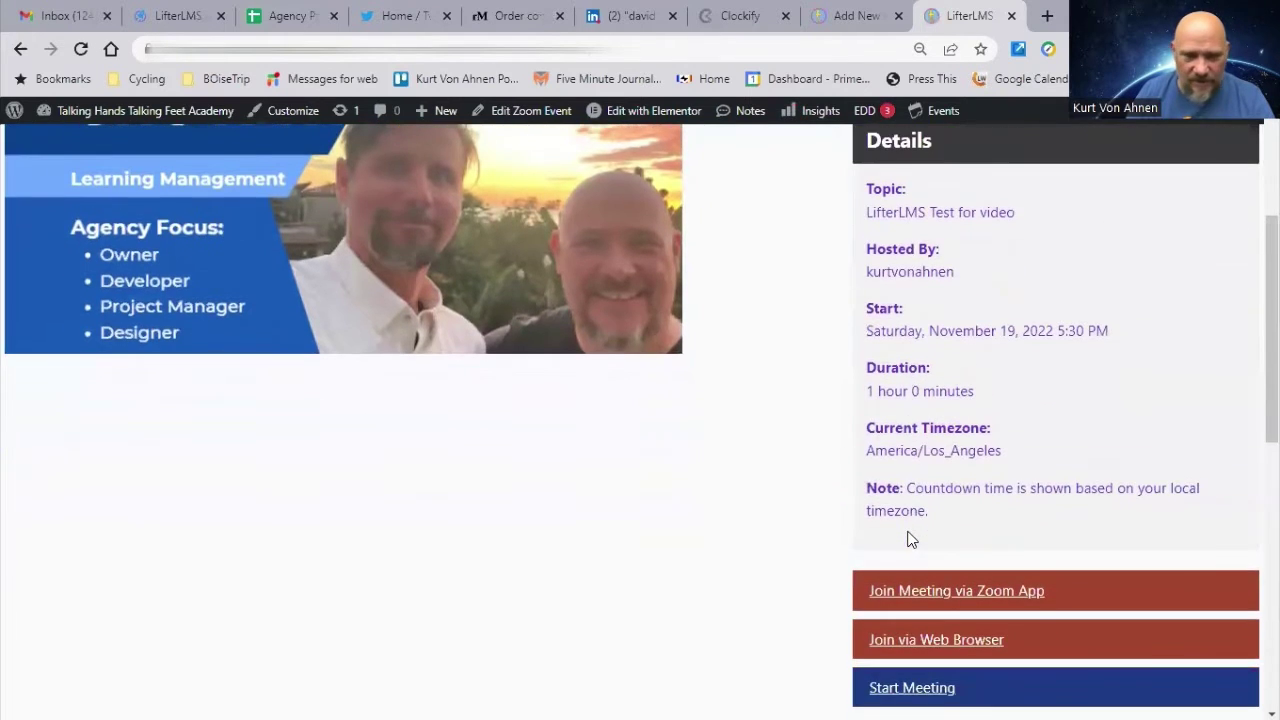
scroll(616, 436, up, 2)
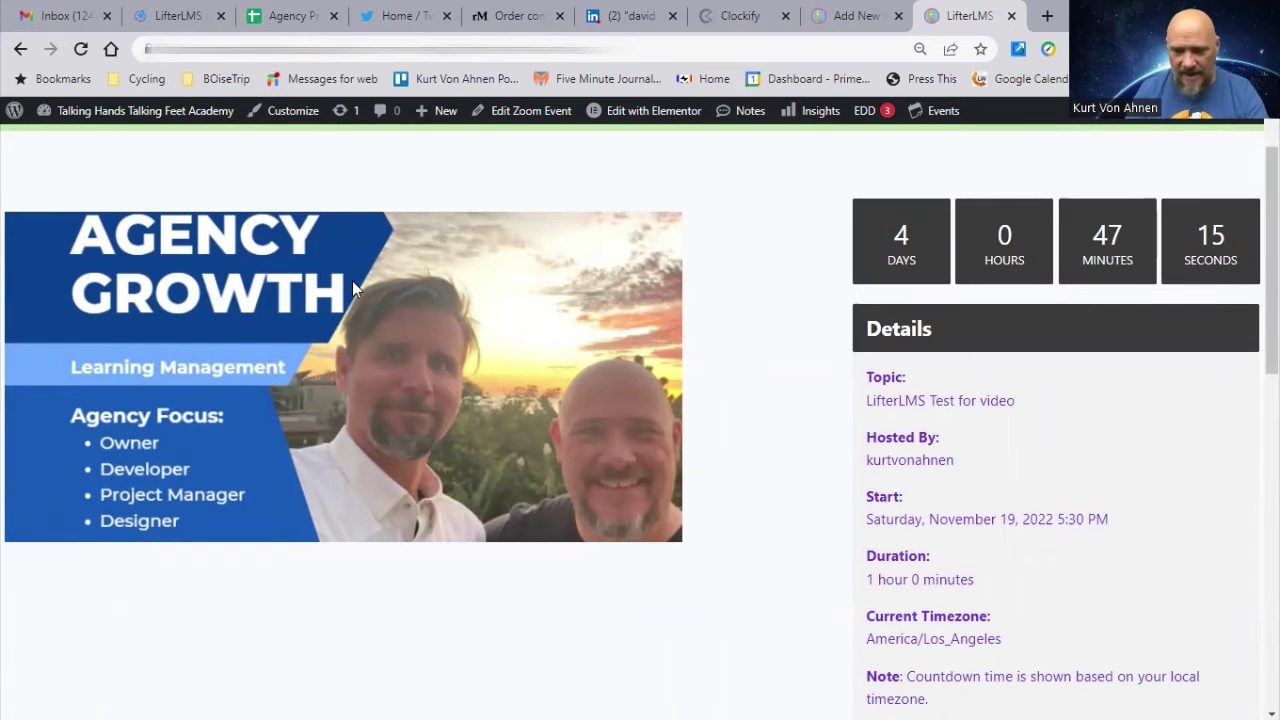
scroll(700, 420, down, 2)
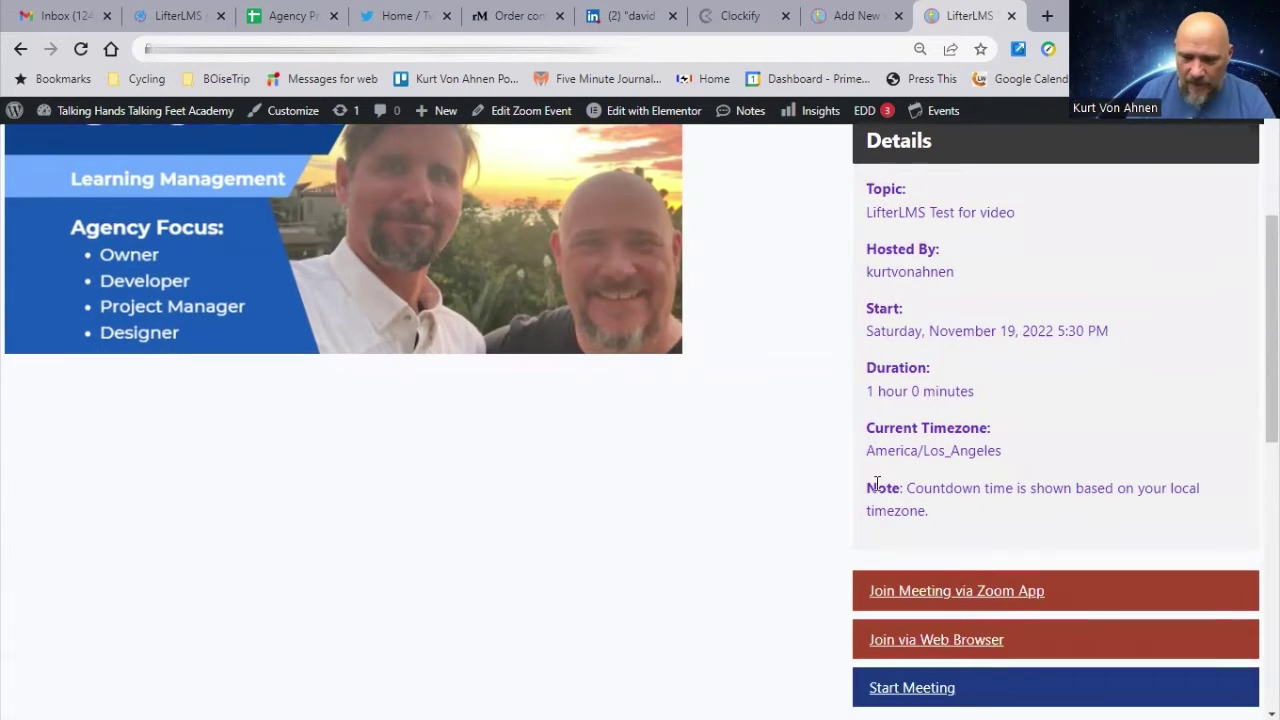
scroll(876, 485, down, 2)
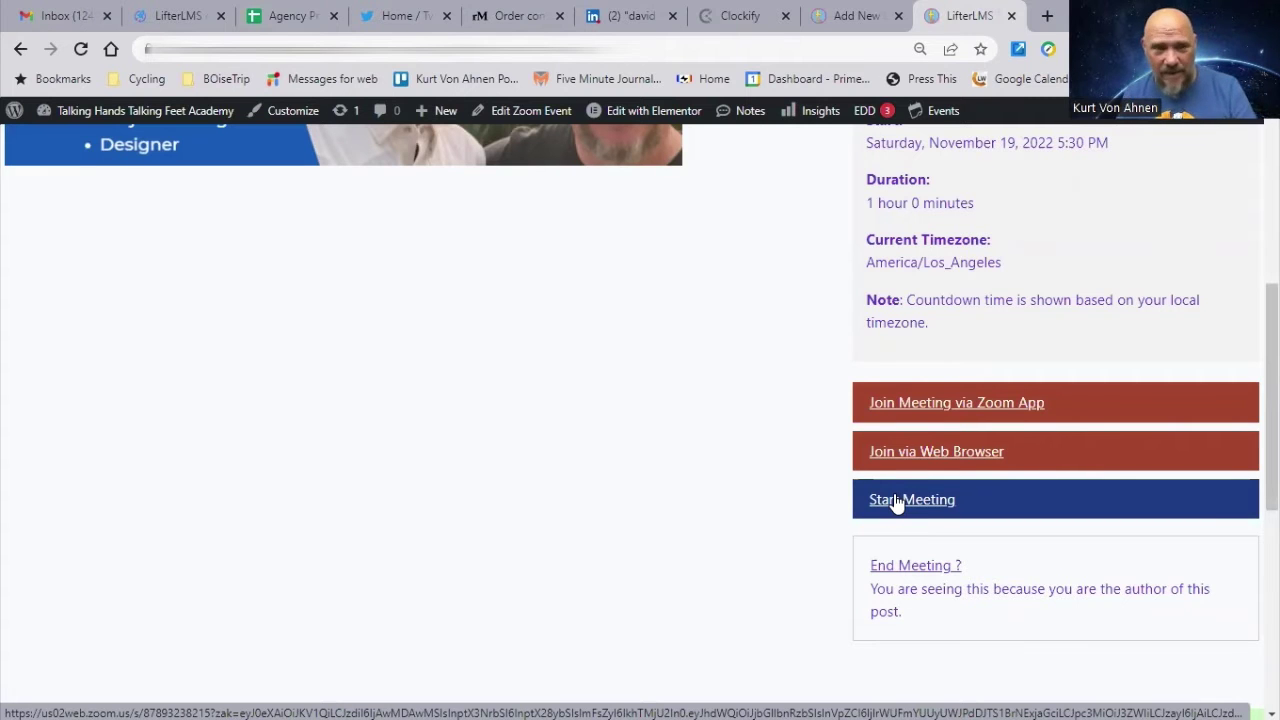
scroll(608, 450, up, 4)
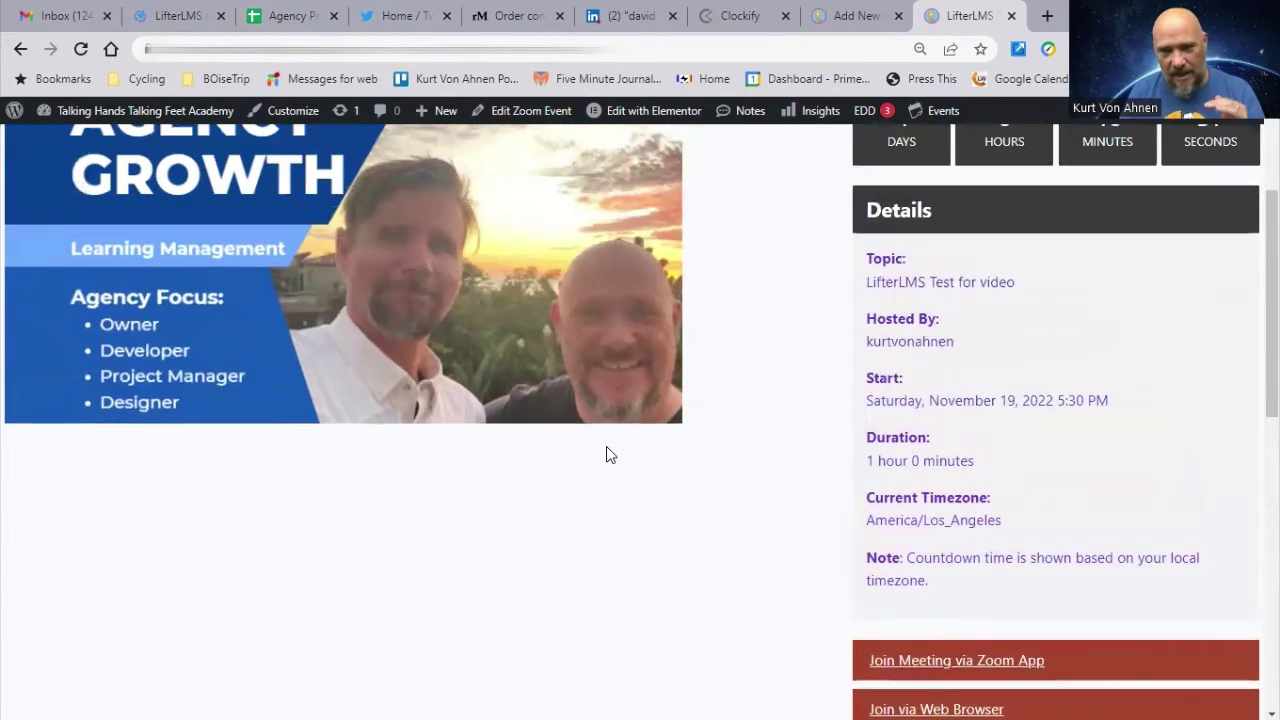
scroll(610, 455, up, 1)
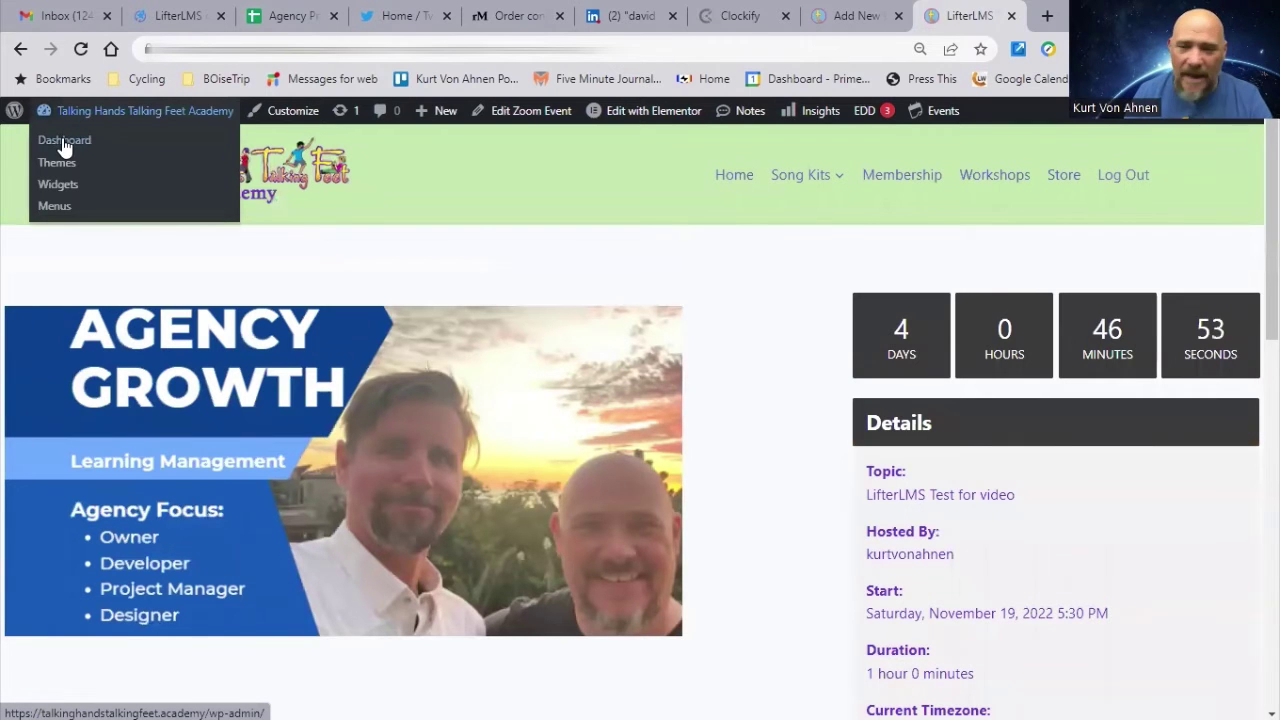
Open Zoom Events > Live Meetings from the Dashboard and list the host user's meetings
click(63, 143)
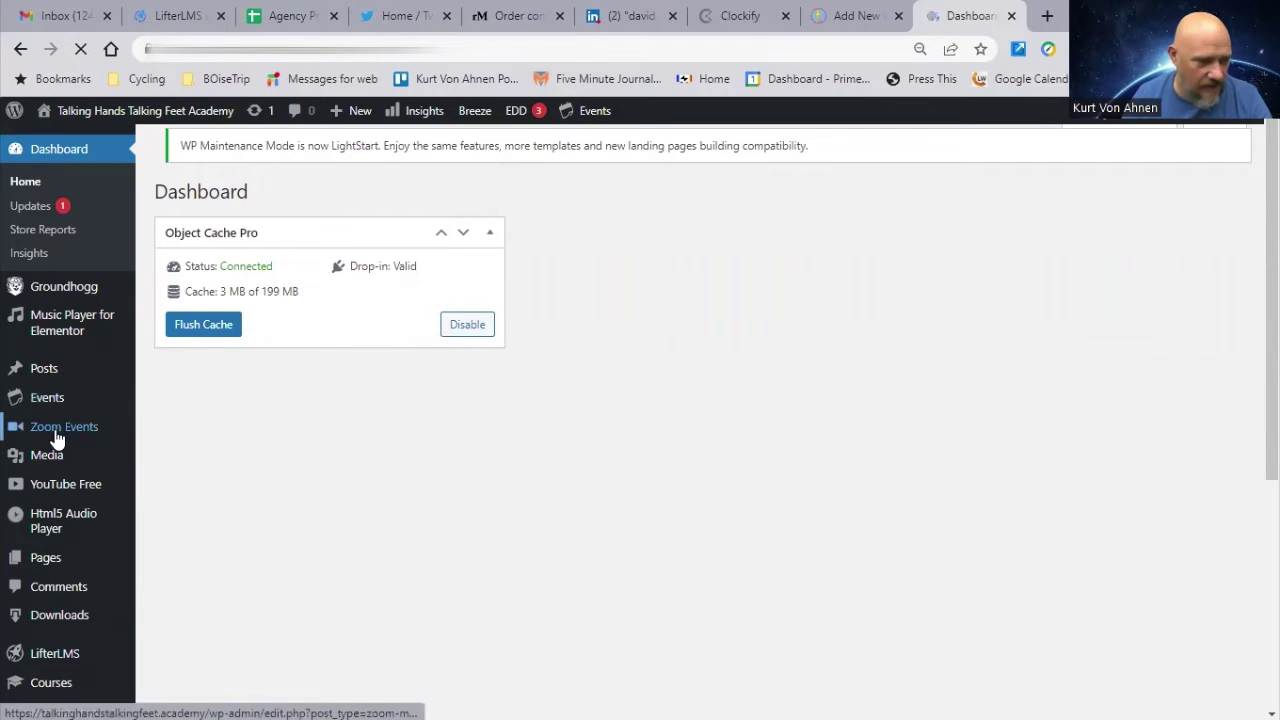
mouse_move(47, 433)
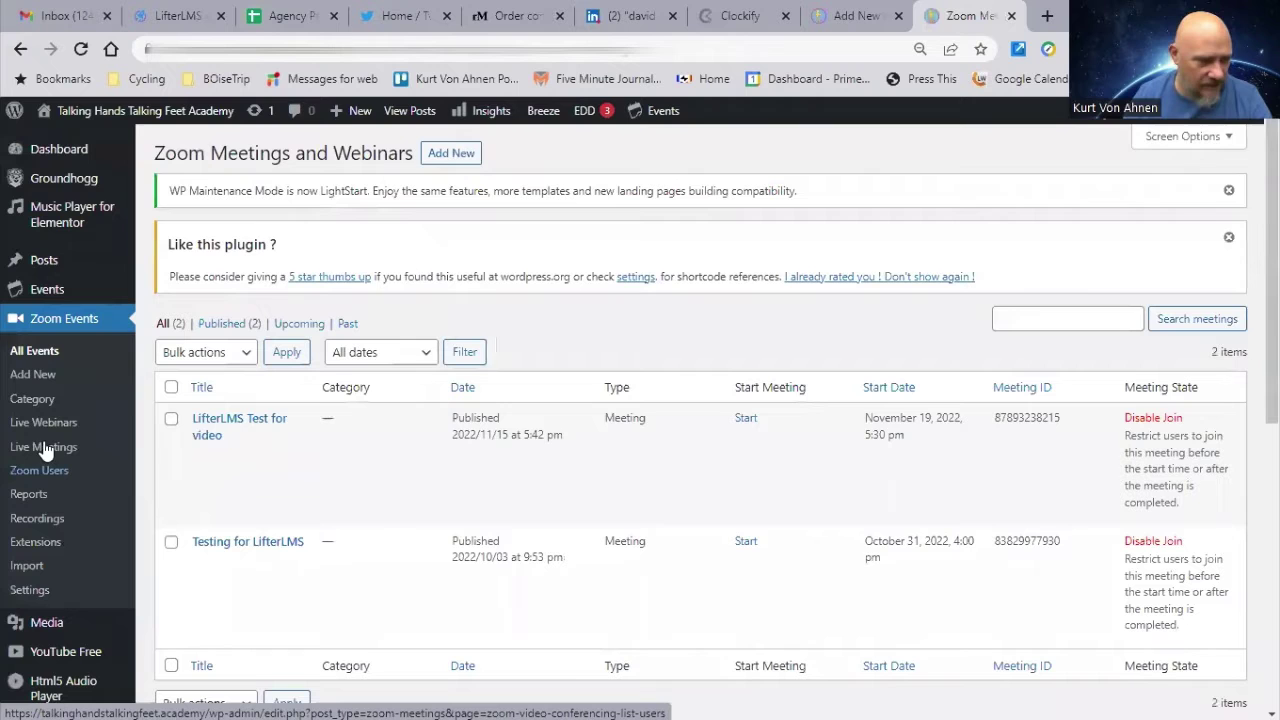
click(44, 450)
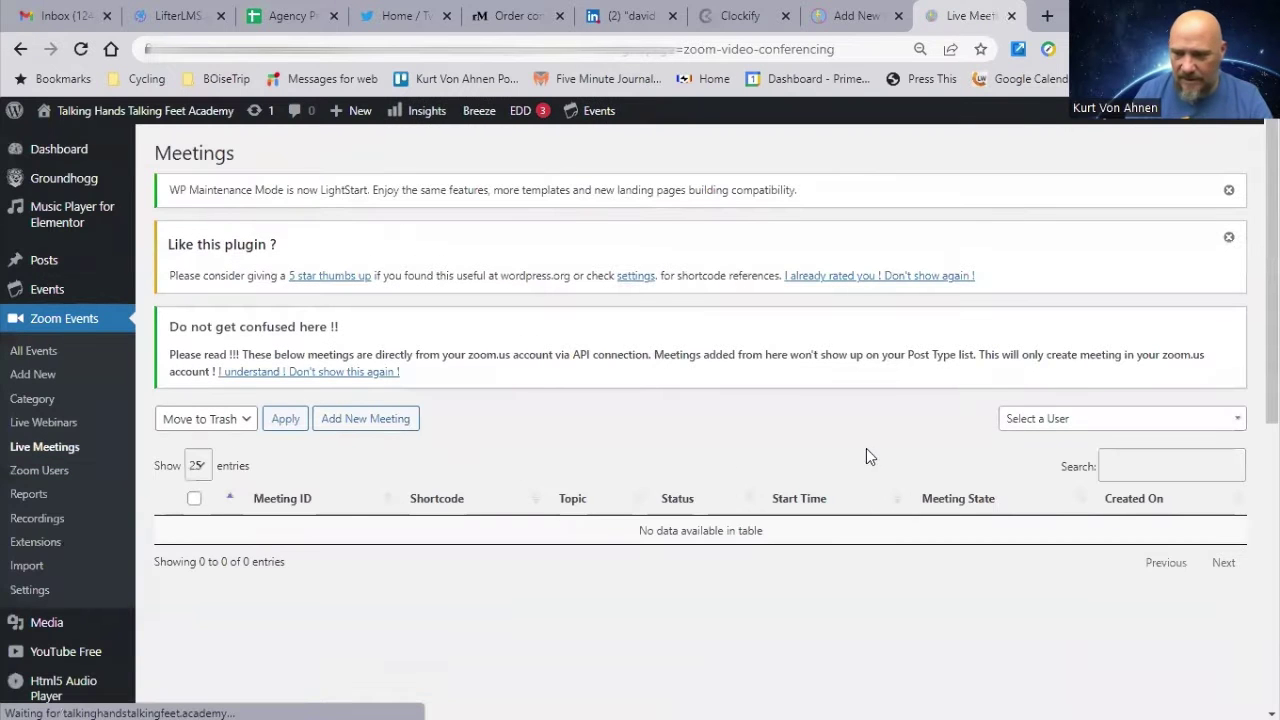
click(1060, 420)
click(1045, 517)
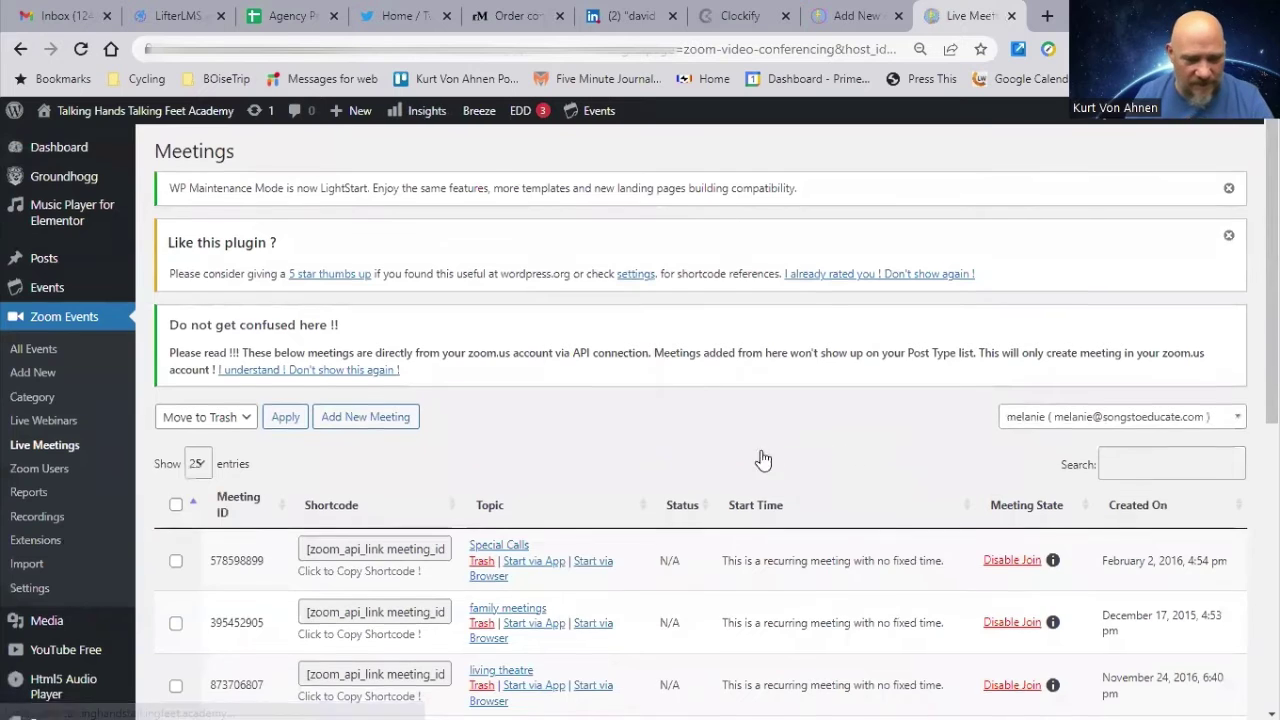
scroll(722, 442, down, 2)
scroll(722, 442, down, 1)
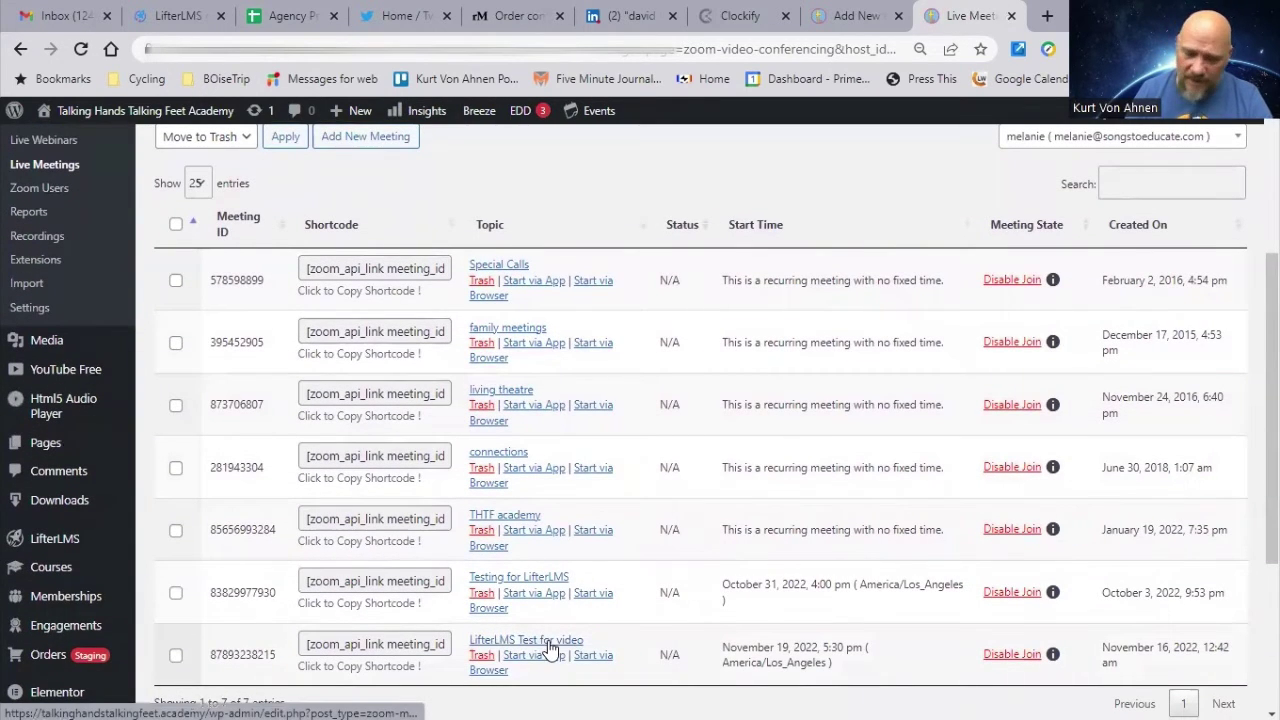
Copy the LifterLMS Test for video shortcode, dismiss the Copied notice, and go to Pages
click(358, 645)
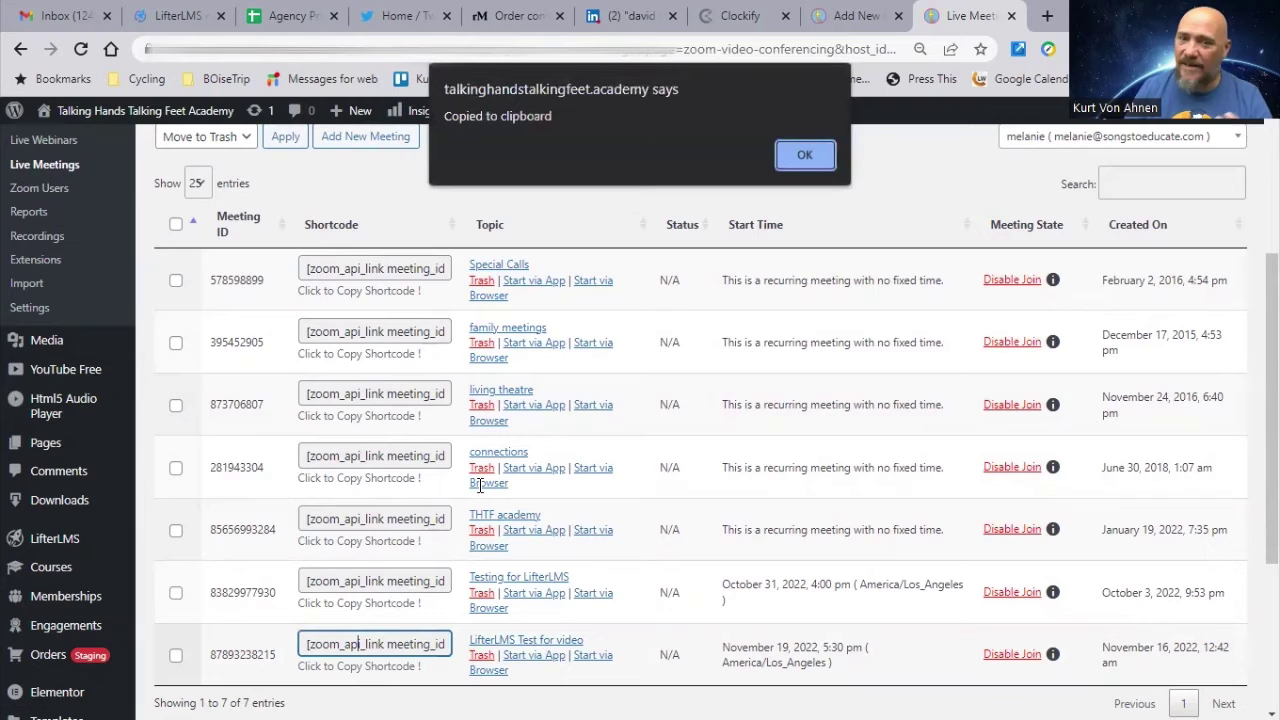
click(1047, 15)
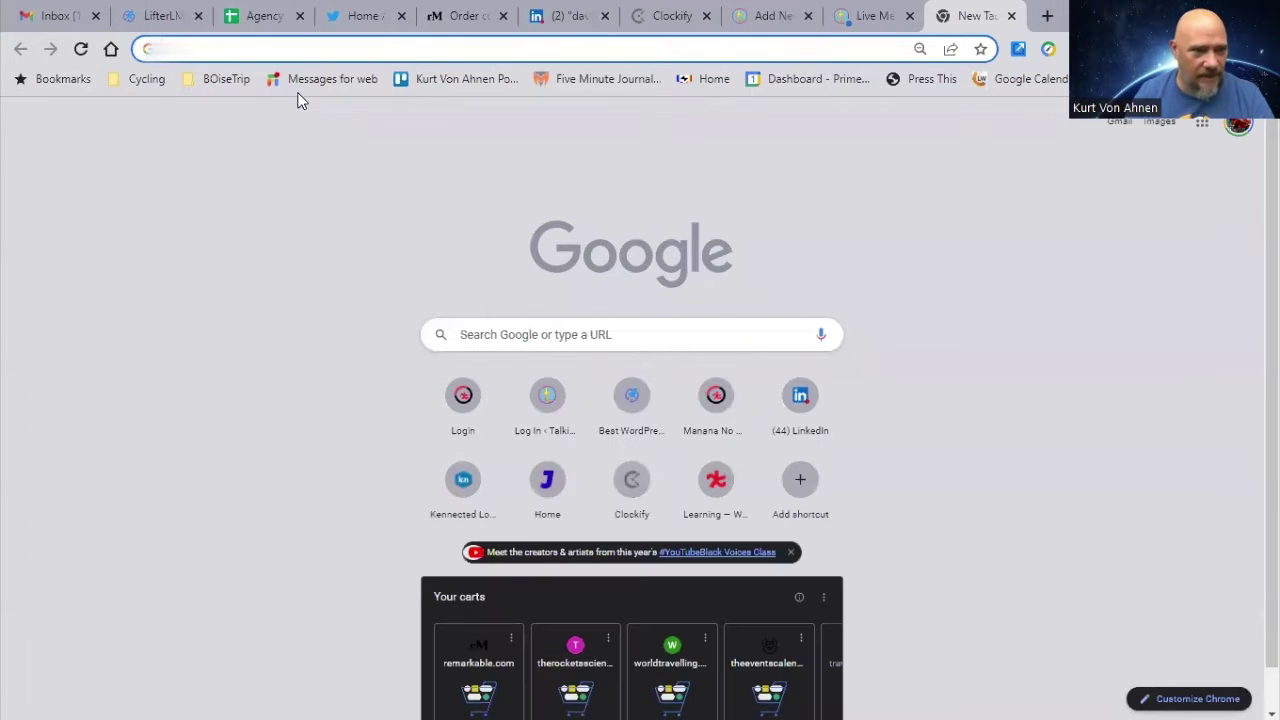
click(890, 18)
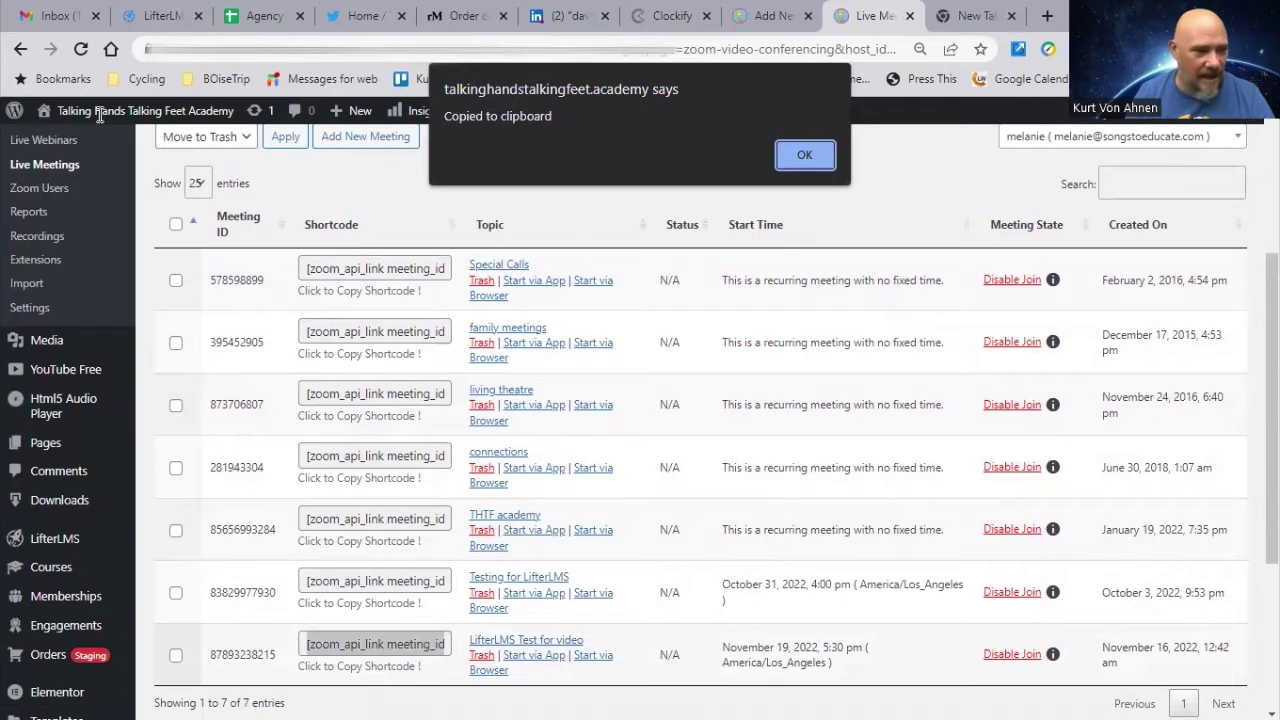
click(806, 170)
click(42, 445)
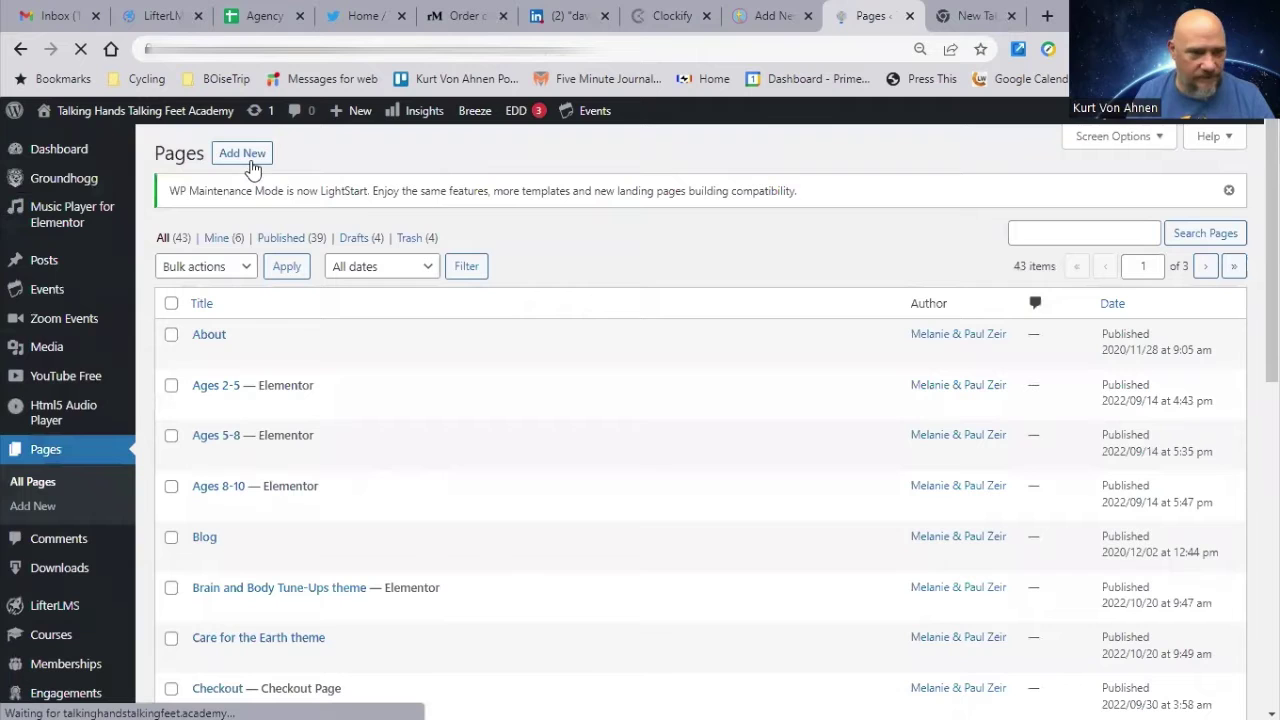
Add a new page titled 'Test page for Zoom Link' and begin its body content
click(245, 156)
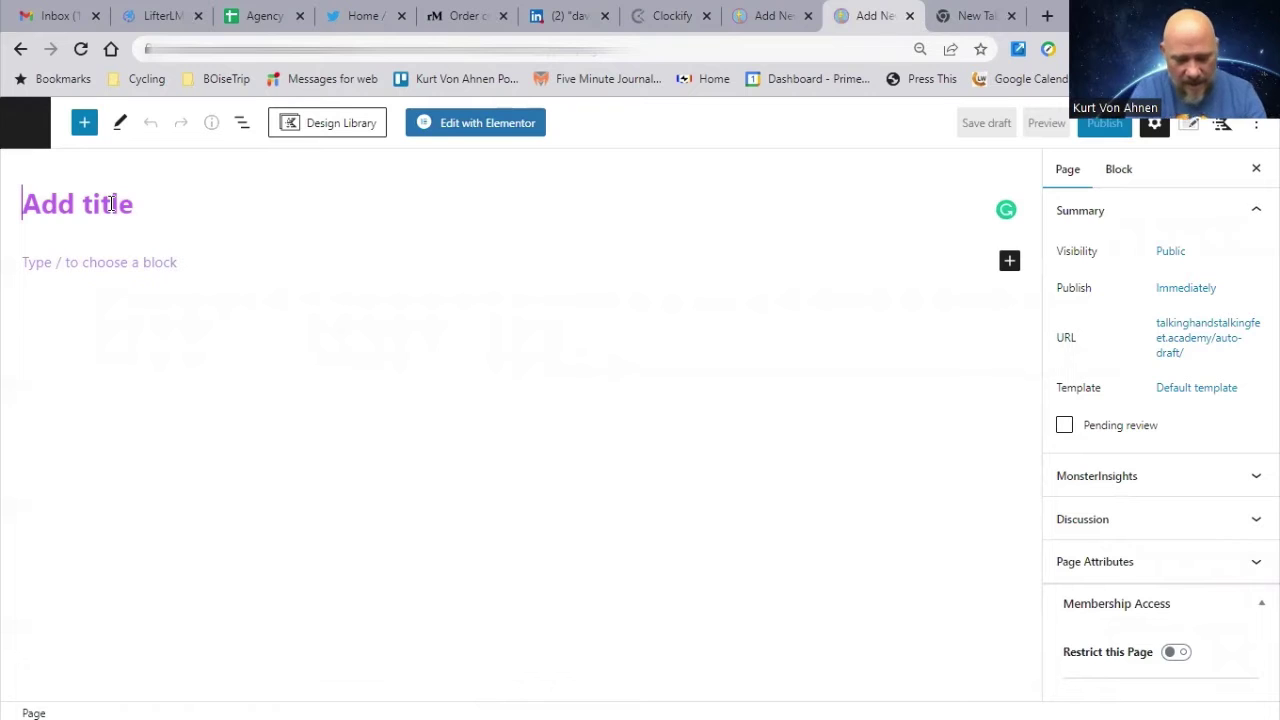
text(Test page)
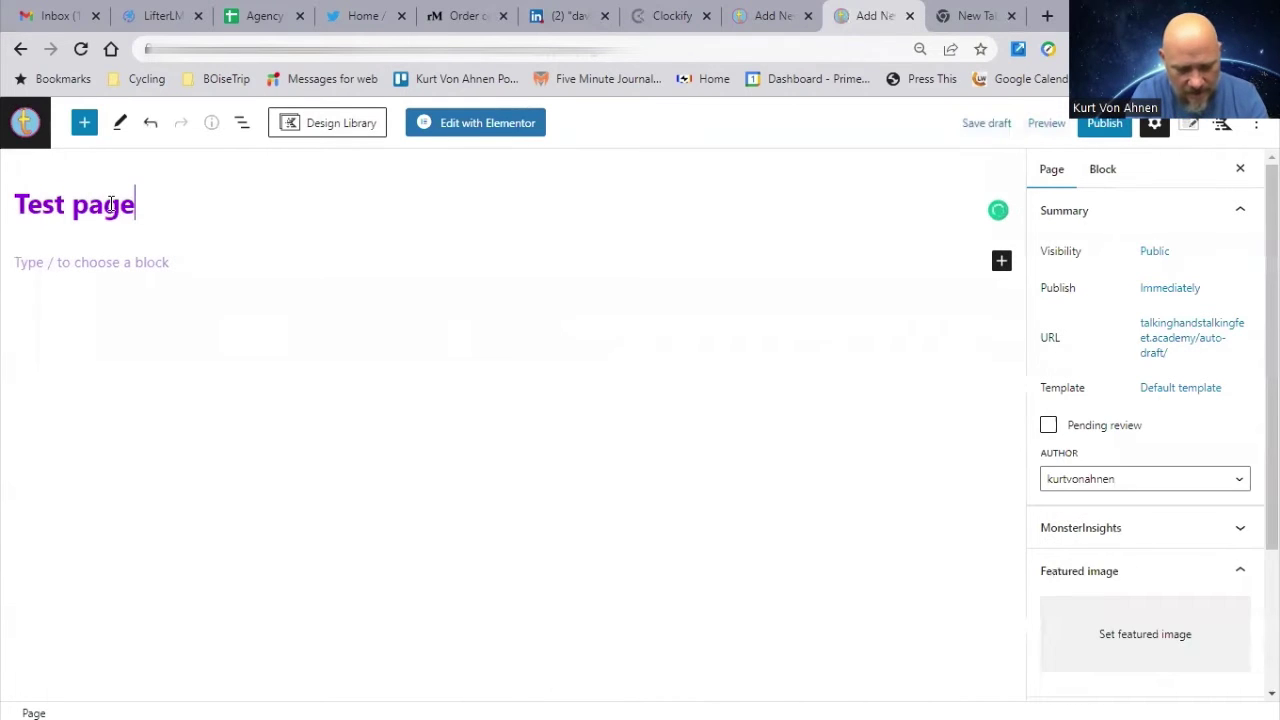
text( for Zoom Link)
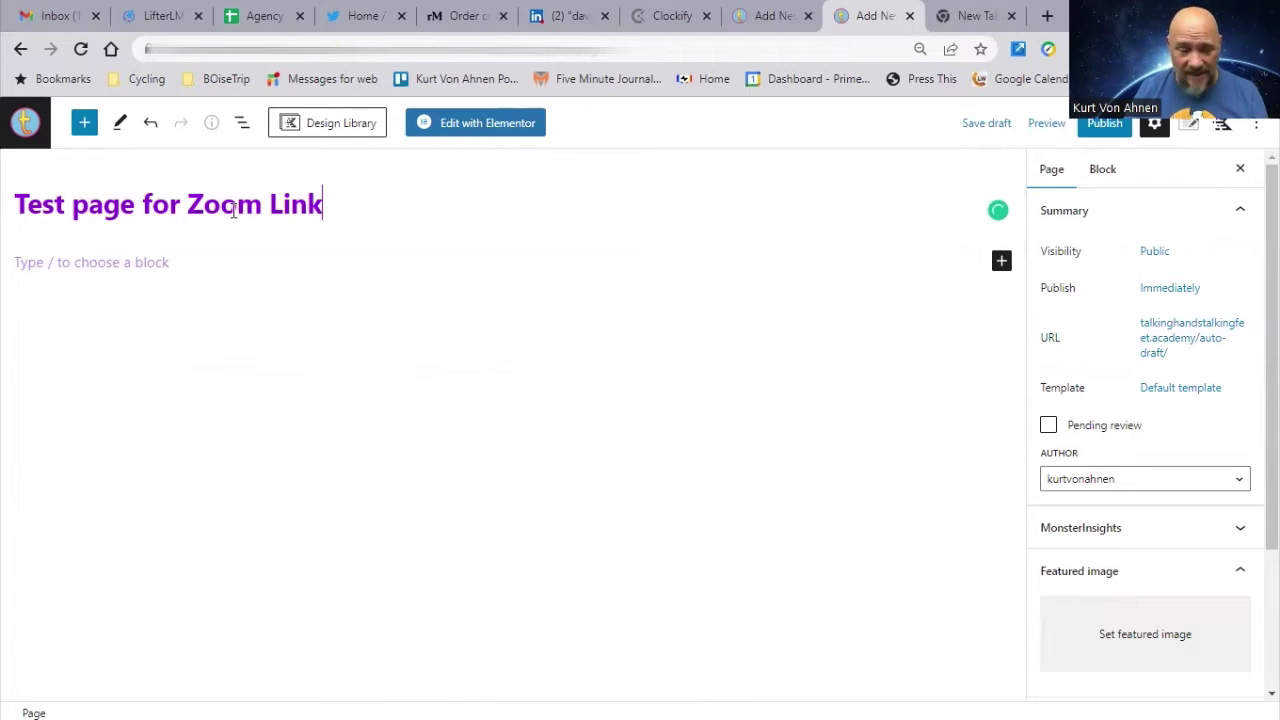
click(142, 263)
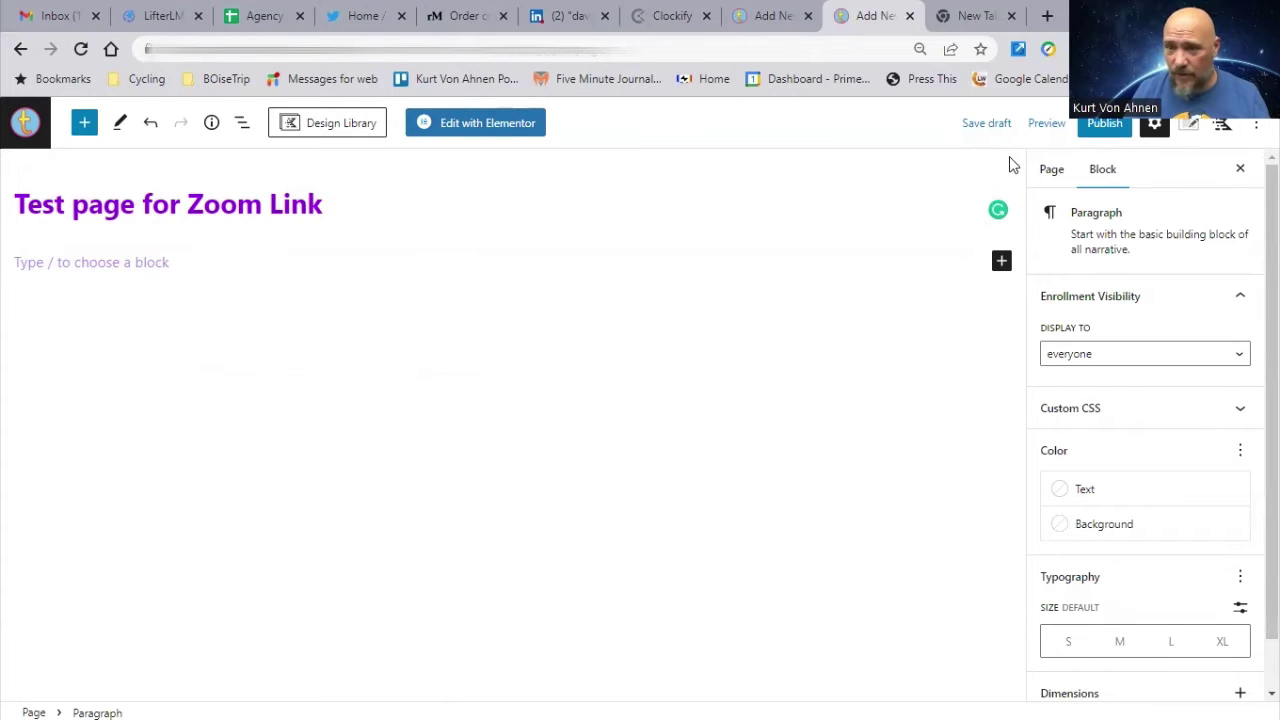
click(1000, 263)
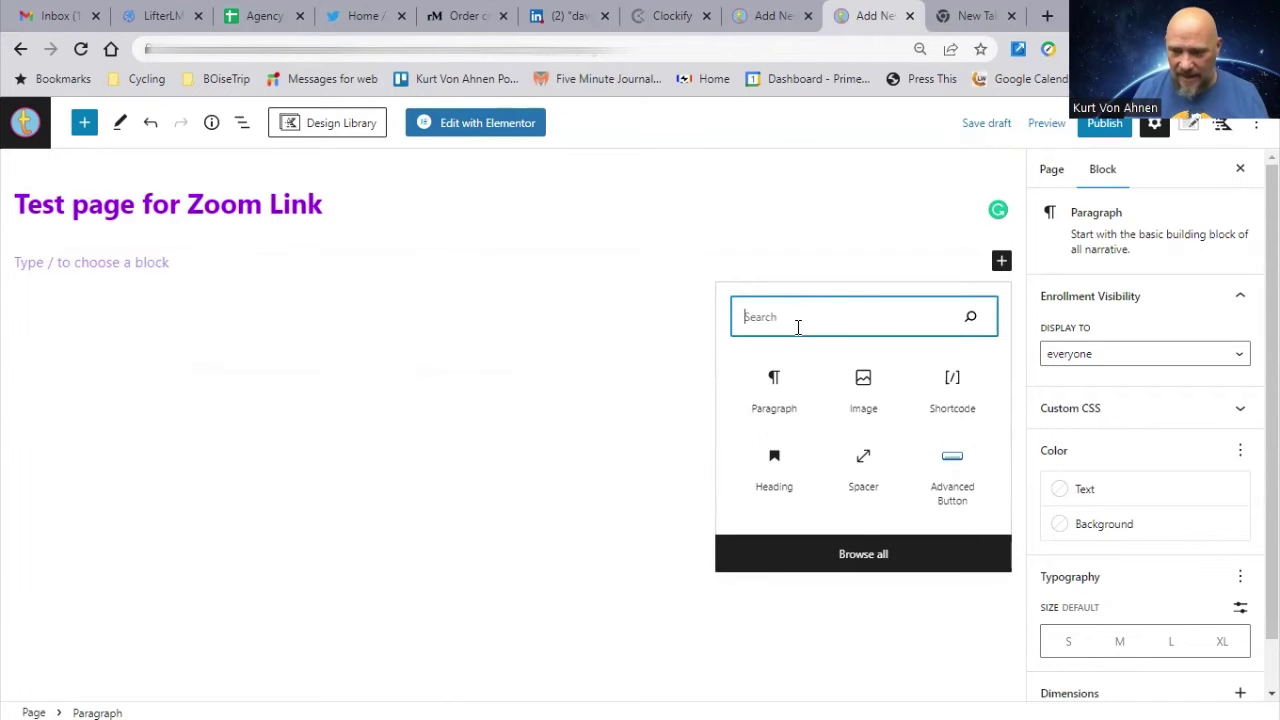
Add a Shortcode block holding the pasted zoom_api_link shortcode and publish the page
click(952, 390)
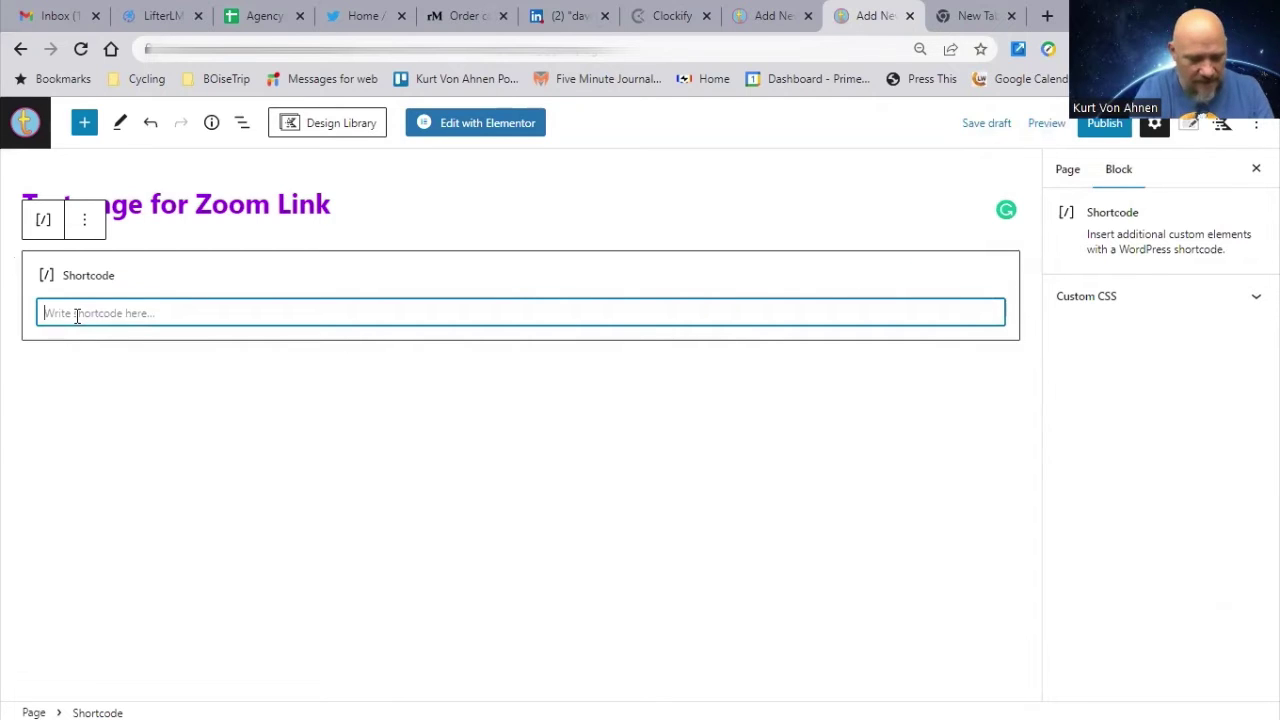
key(ctrl+v)
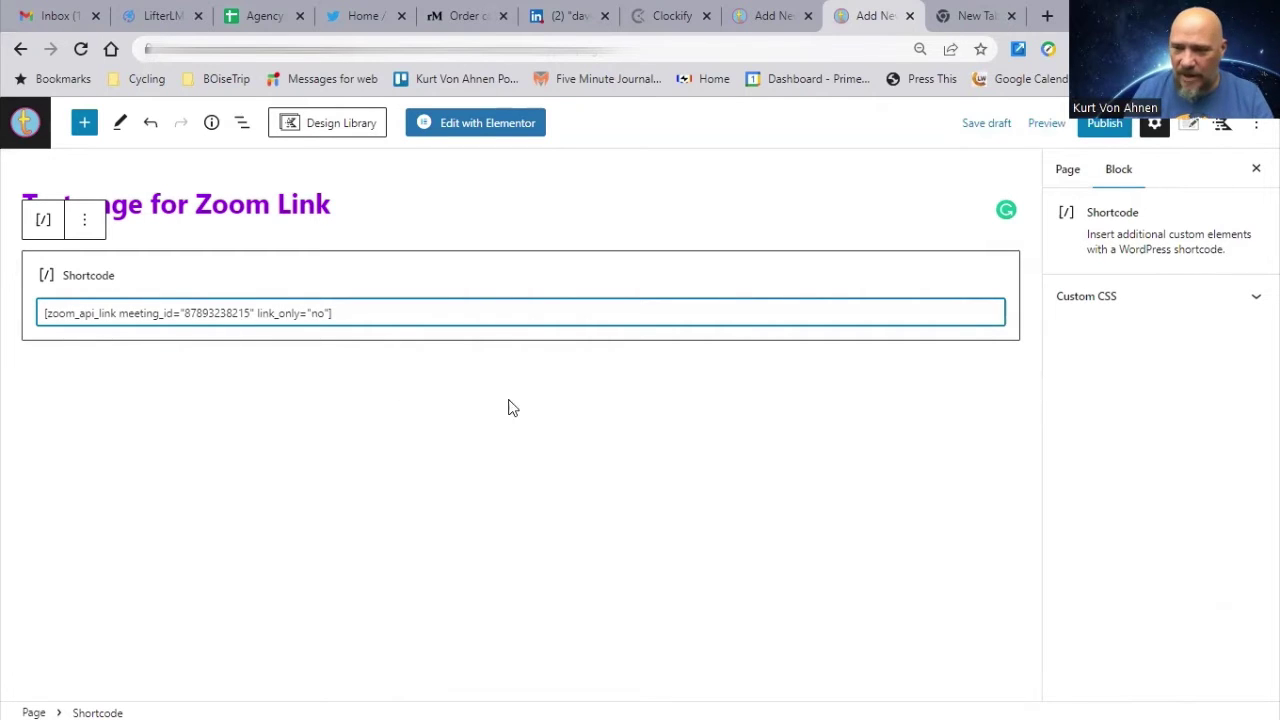
click(1103, 123)
click(1100, 125)
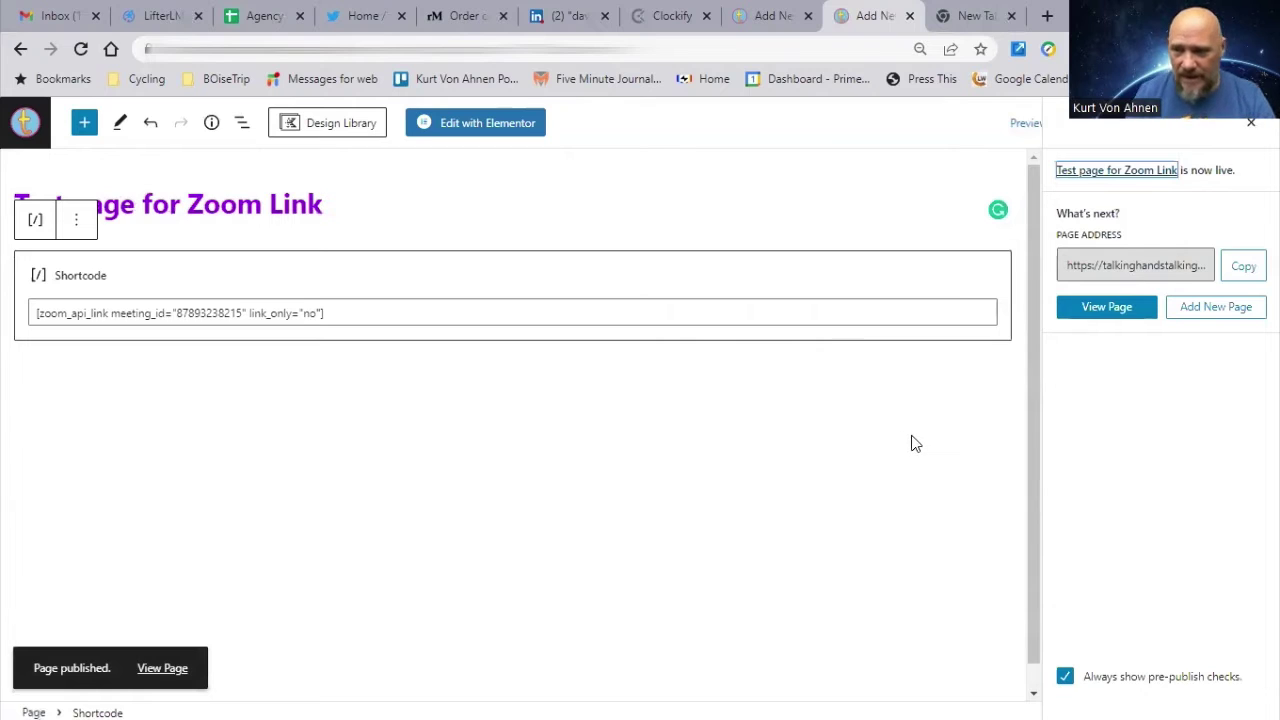
View the published 'Test page for Zoom Link' and review its meeting details table and join links
click(1118, 308)
click(1118, 309)
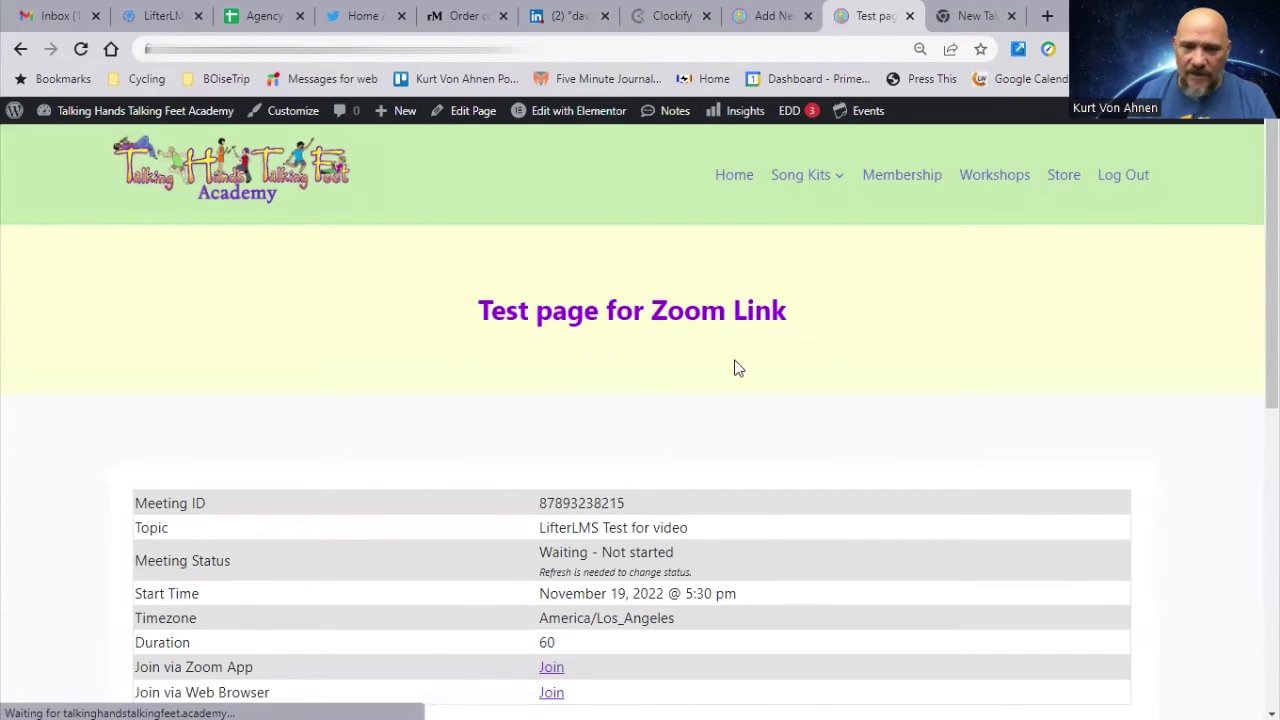
scroll(604, 334, down, 3)
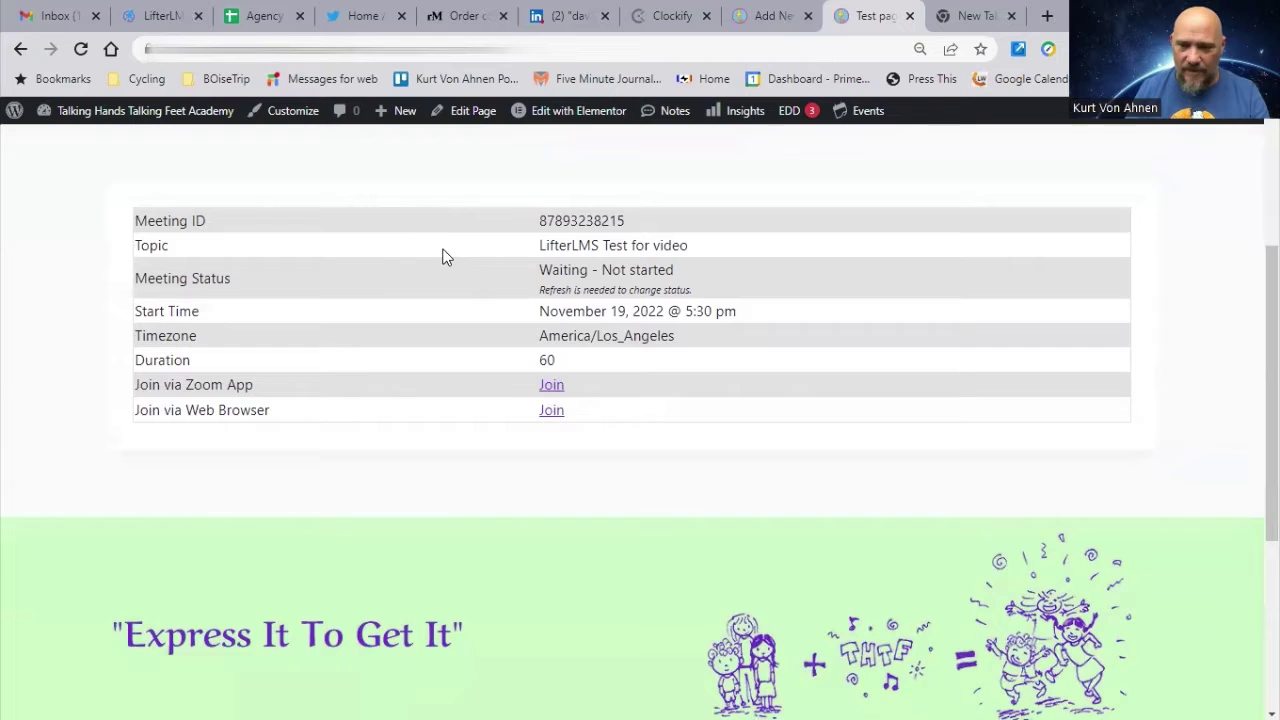
scroll(443, 255, up, 1)
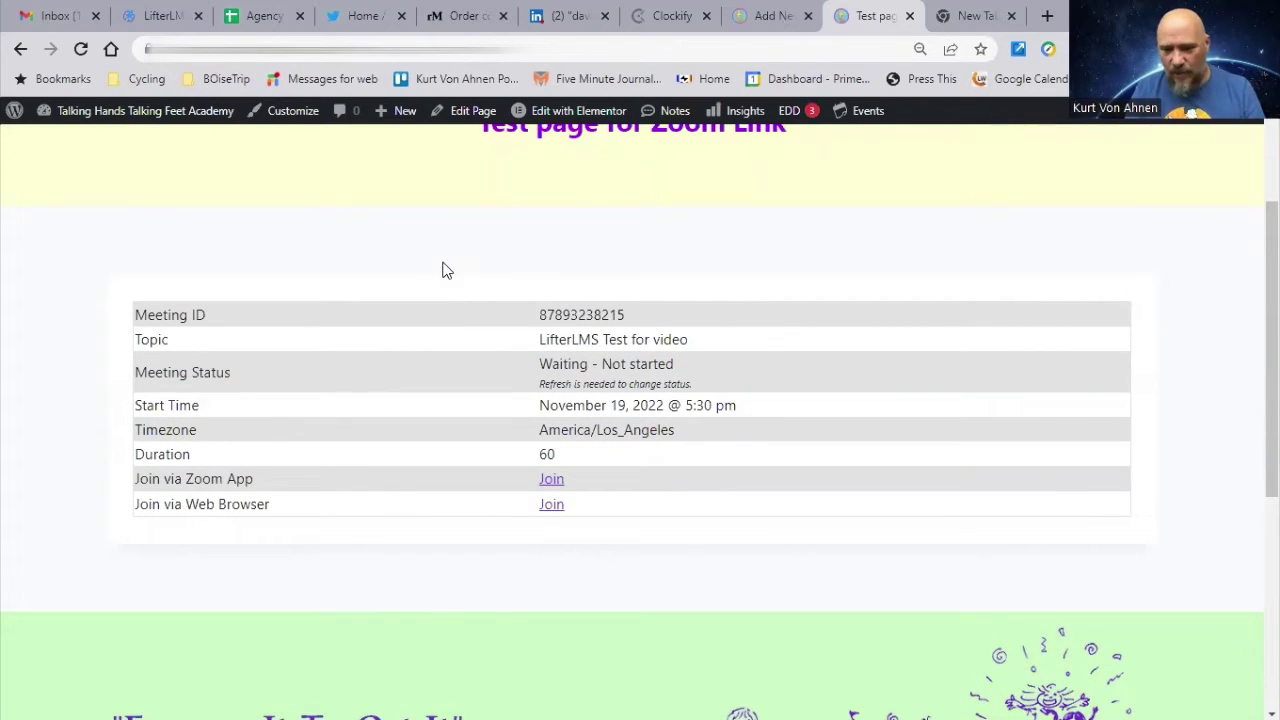
scroll(486, 266, up, 1)
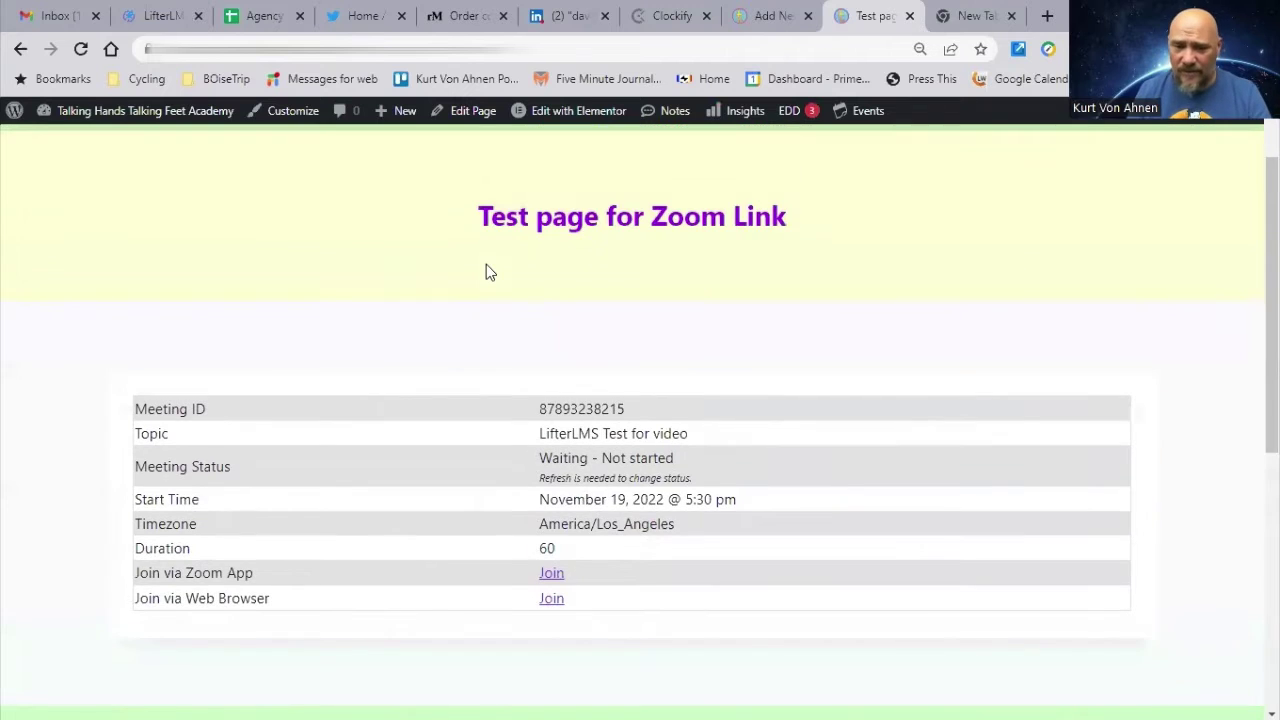
scroll(486, 266, down, 1)
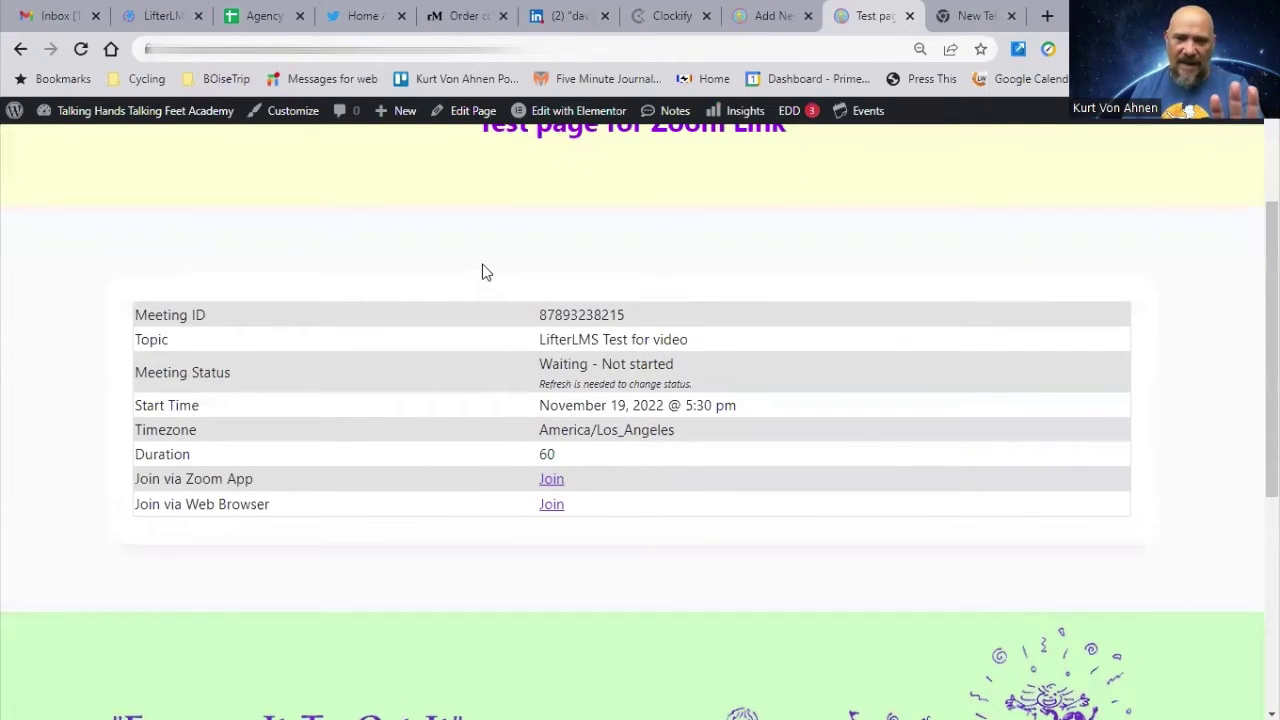